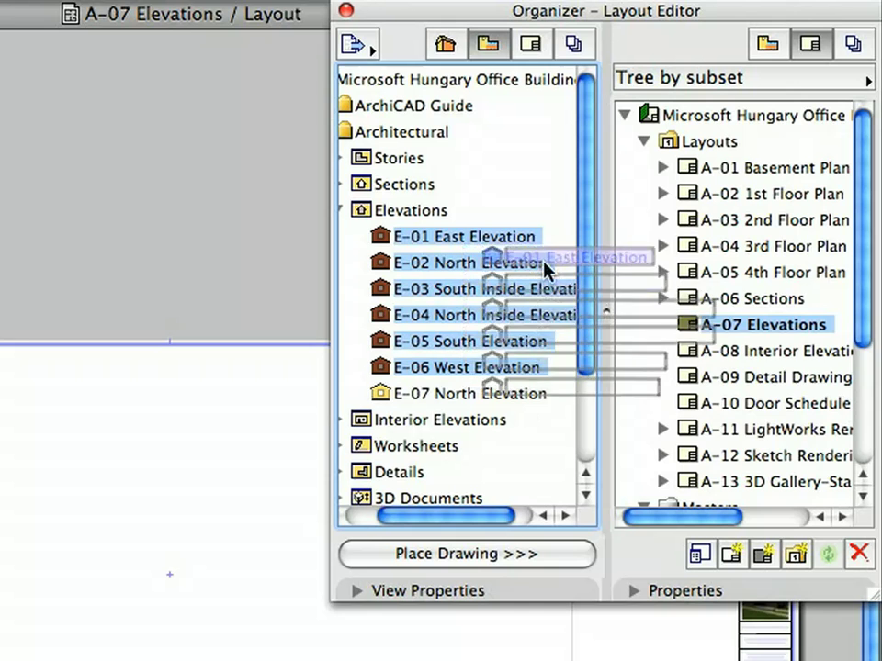
- Drag the selected elevations E-01 to E-06 from the View Map onto the A-07 Elevations layout
{"action": "left_click_drag", "start_coordinate": [548, 270], "coordinate": [738, 323]}
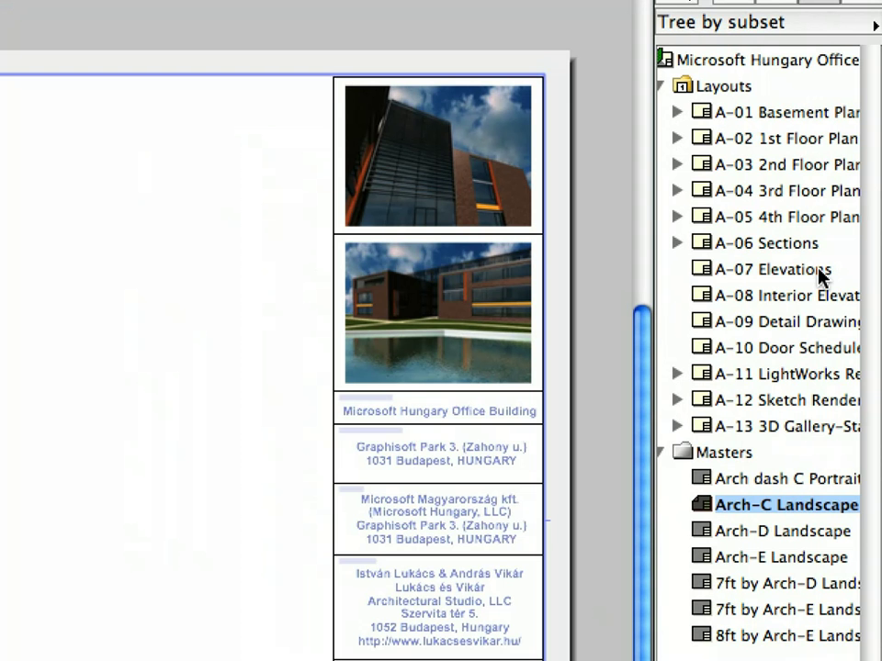
- Open A-07 Elevations from the Layout Book and use Fit in Window to show the whole sheet
{"action": "left_click", "coordinate": [838, 235]}
{"action": "double_click", "coordinate": [820, 271]}
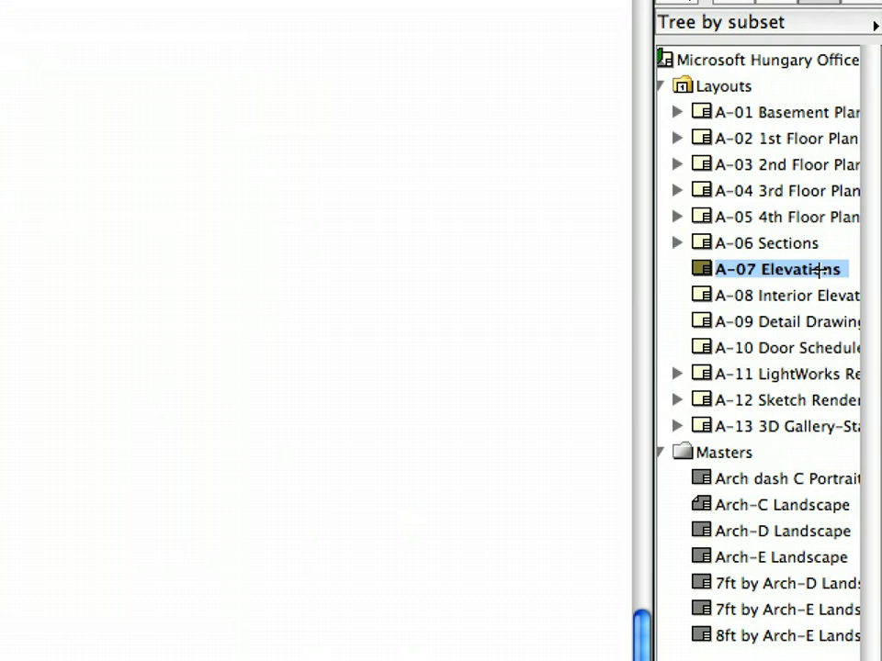
{"action": "right_click", "coordinate": [410, 173]}
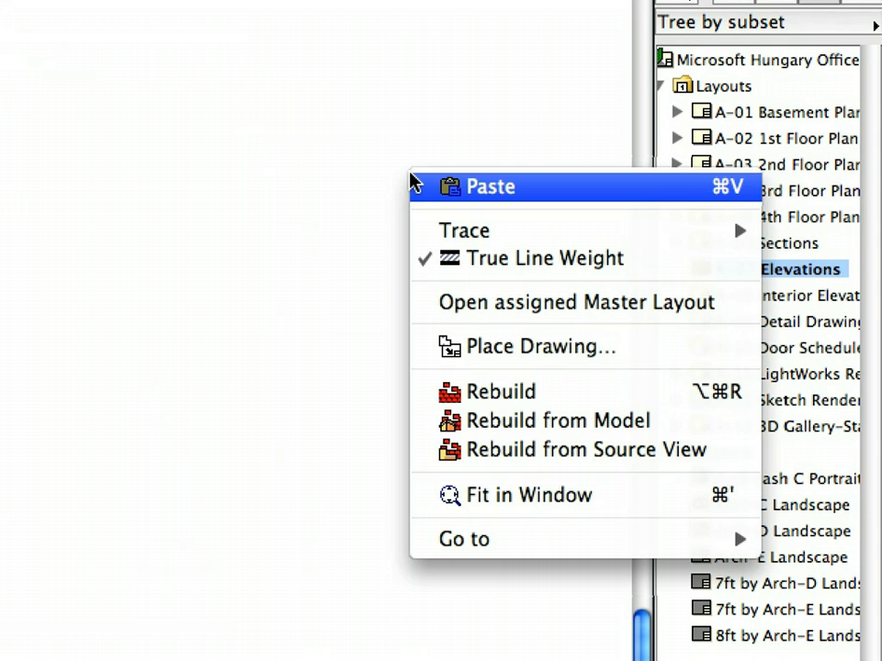
{"action": "left_click", "coordinate": [685, 496]}
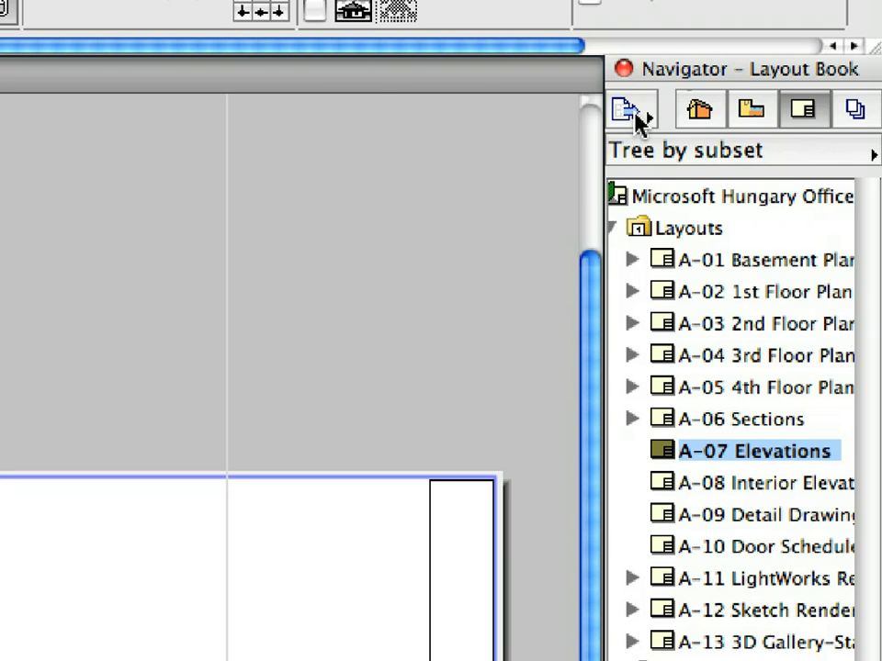
- Show the Organizer from the Project Chooser and move its window up and to the right
{"action": "left_click", "coordinate": [636, 112]}
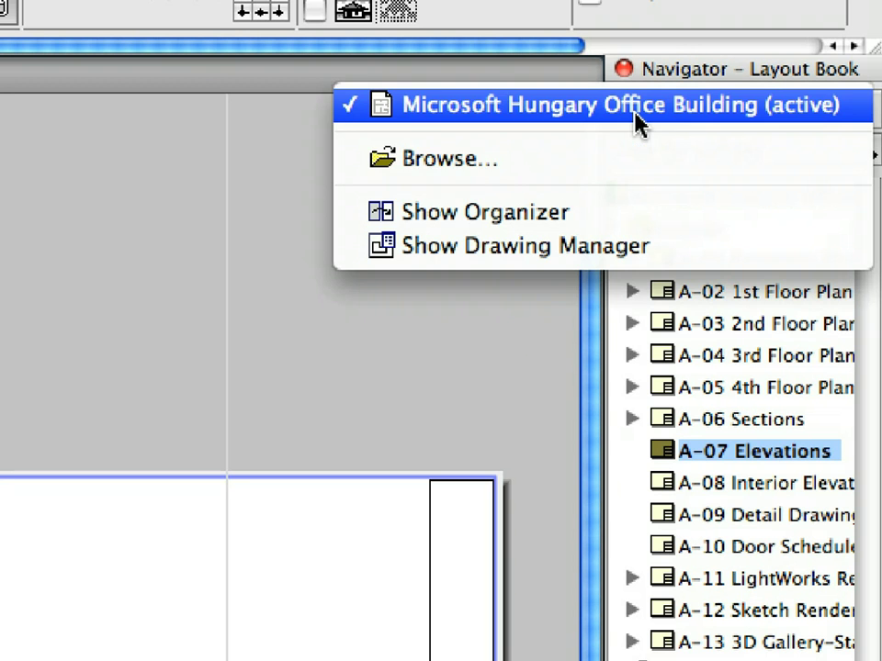
{"action": "left_click", "coordinate": [645, 214]}
{"action": "left_click_drag", "start_coordinate": [370, 126], "coordinate": [554, 84]}
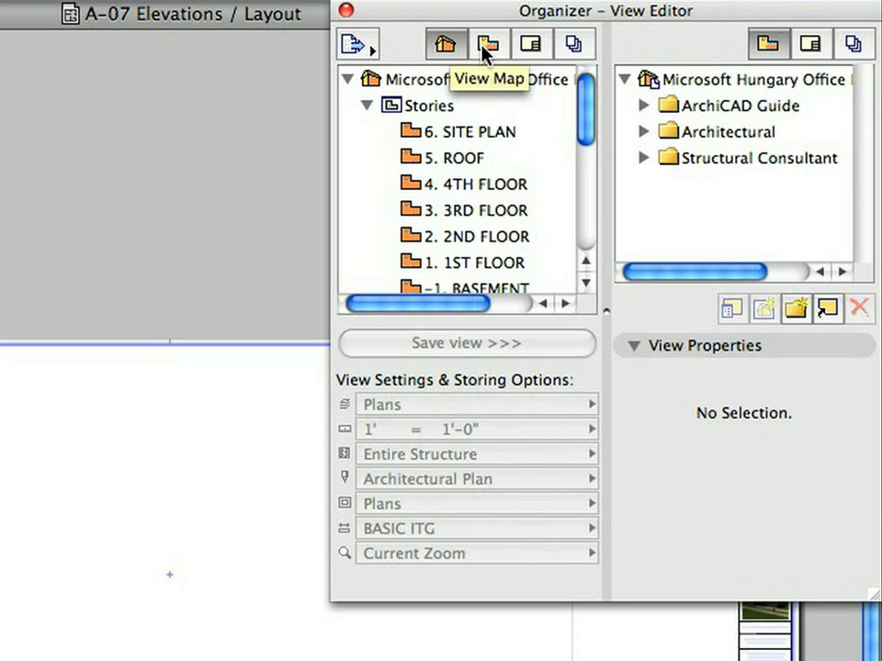
- Put View Map left and Layout Book right, collapse View Properties, and expand Architectural > Elevations
{"action": "left_click", "coordinate": [484, 50]}
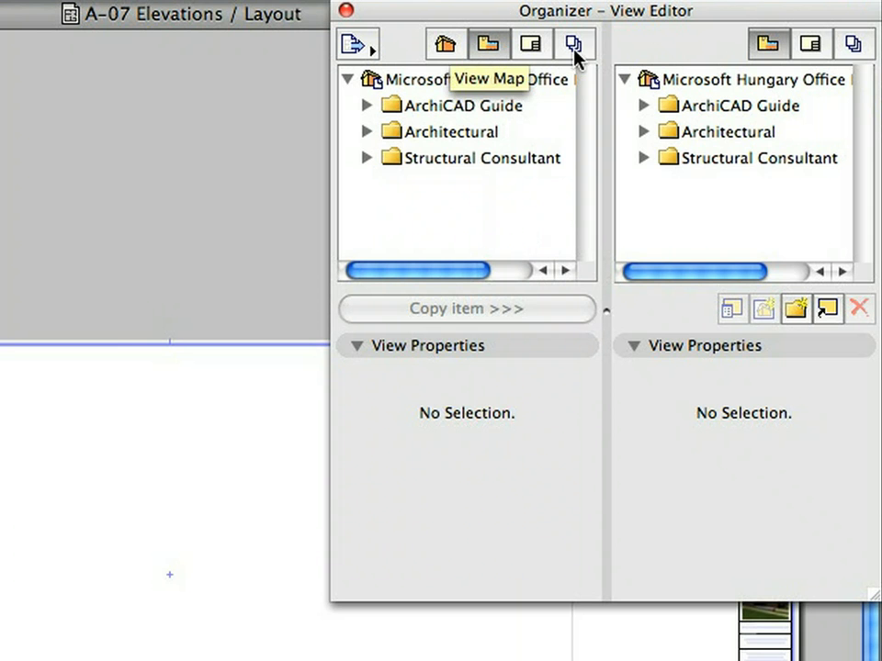
{"action": "left_click", "coordinate": [809, 46]}
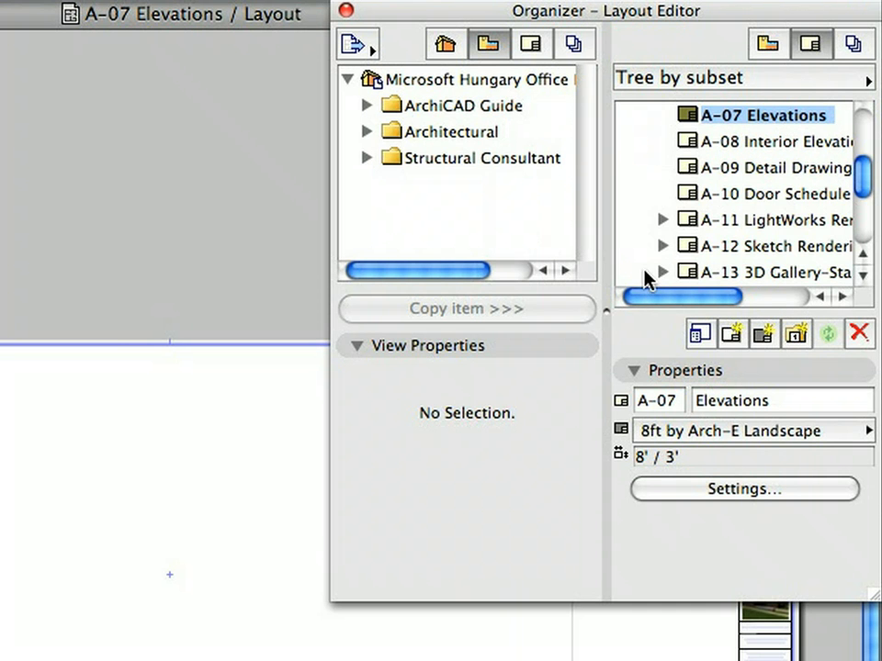
{"action": "left_click", "coordinate": [484, 353]}
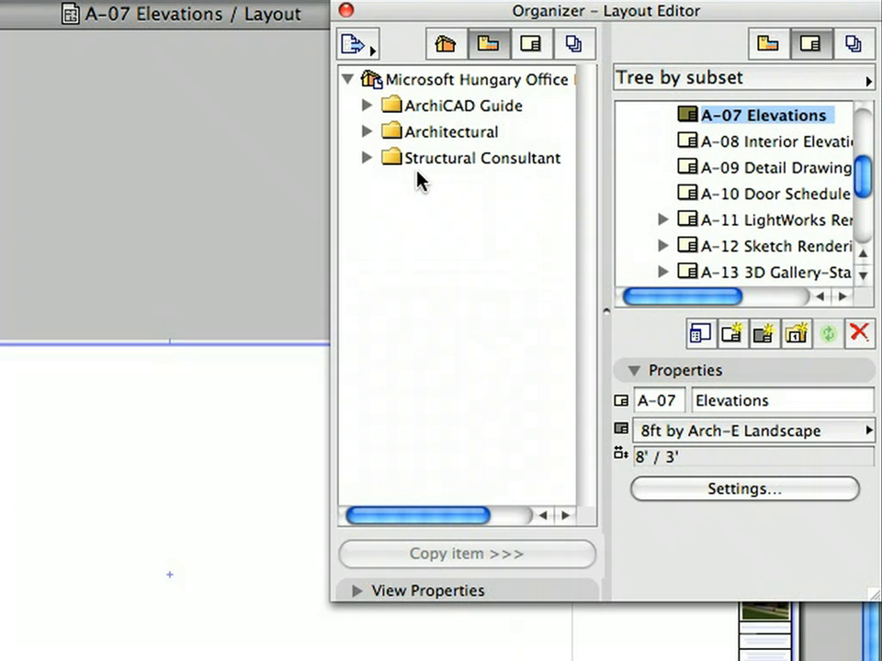
{"action": "left_click", "coordinate": [366, 135]}
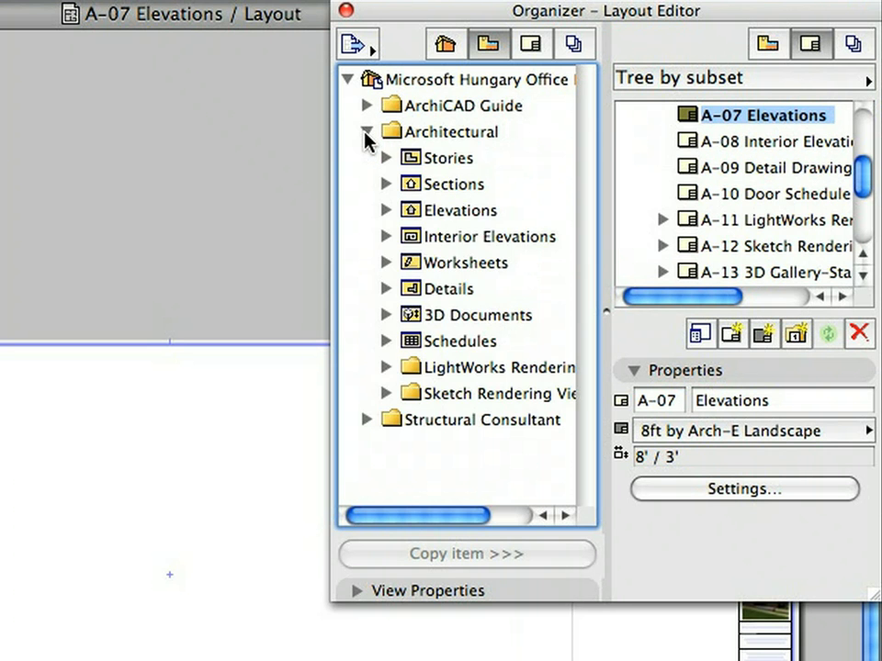
{"action": "left_click", "coordinate": [385, 211]}
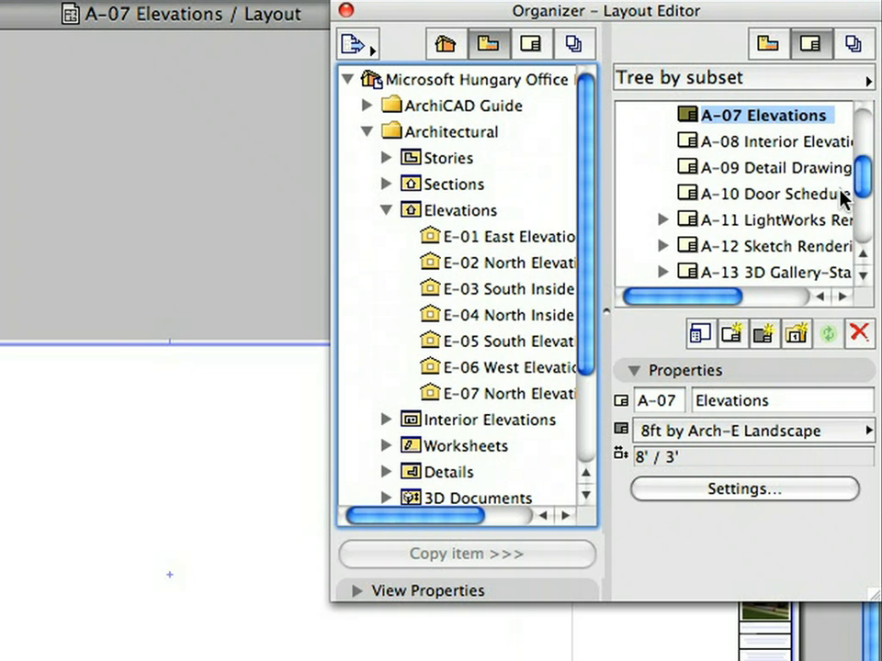
{"action": "left_click_drag", "start_coordinate": [860, 193], "coordinate": [866, 136]}
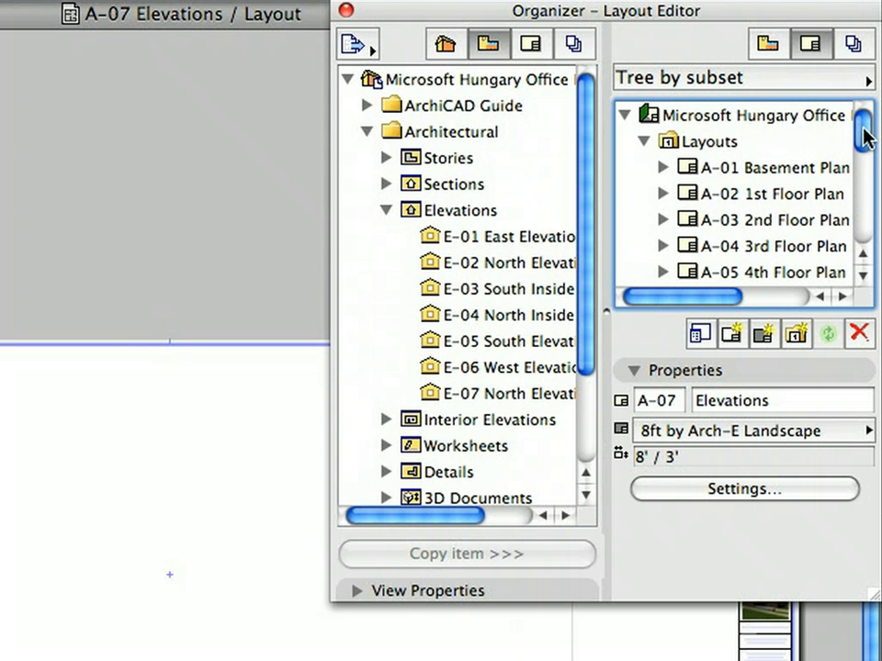
- Select elevations E-01 through E-06 and drag them onto A-07 Elevations in the Layout Book
{"action": "left_click", "coordinate": [526, 240]}
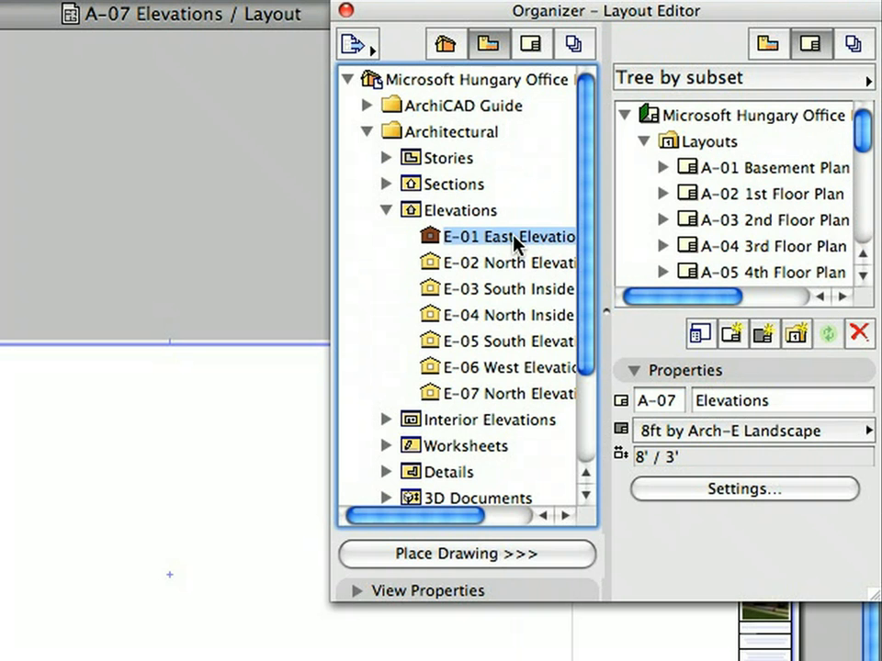
{"action": "left_click", "coordinate": [502, 369], "text": "shift"}
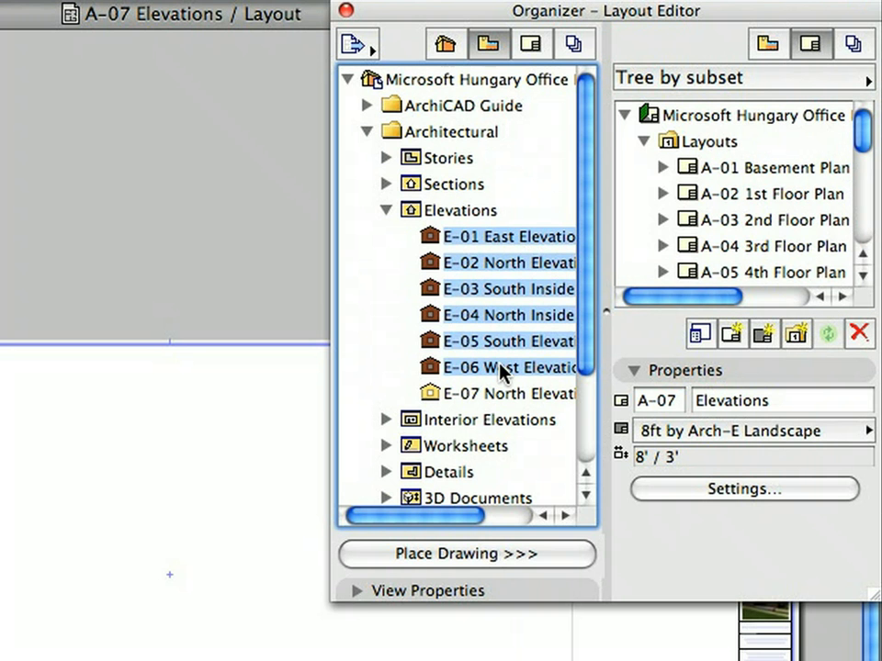
{"action": "left_click_drag", "start_coordinate": [456, 516], "coordinate": [485, 523]}
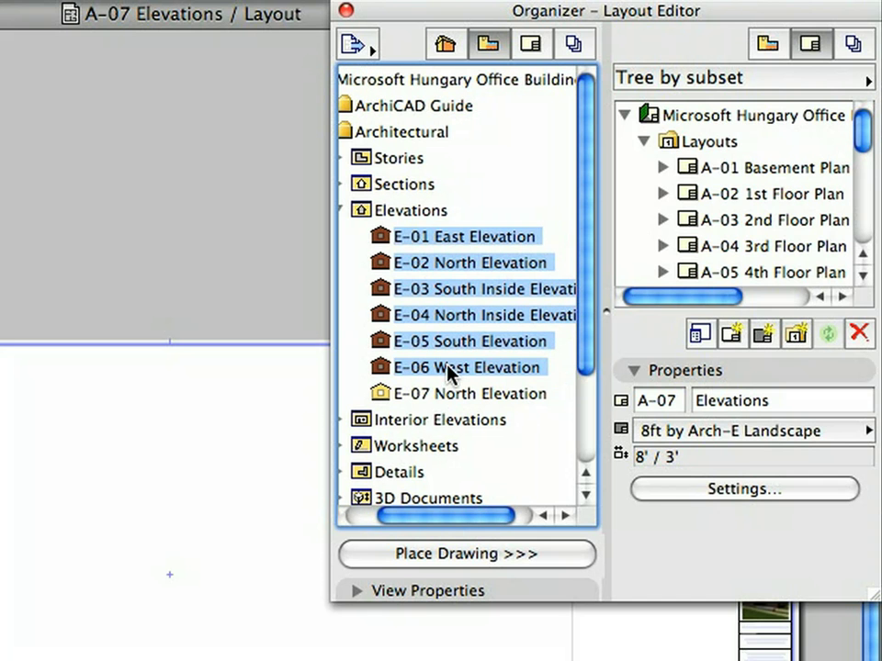
{"action": "left_click", "coordinate": [740, 372]}
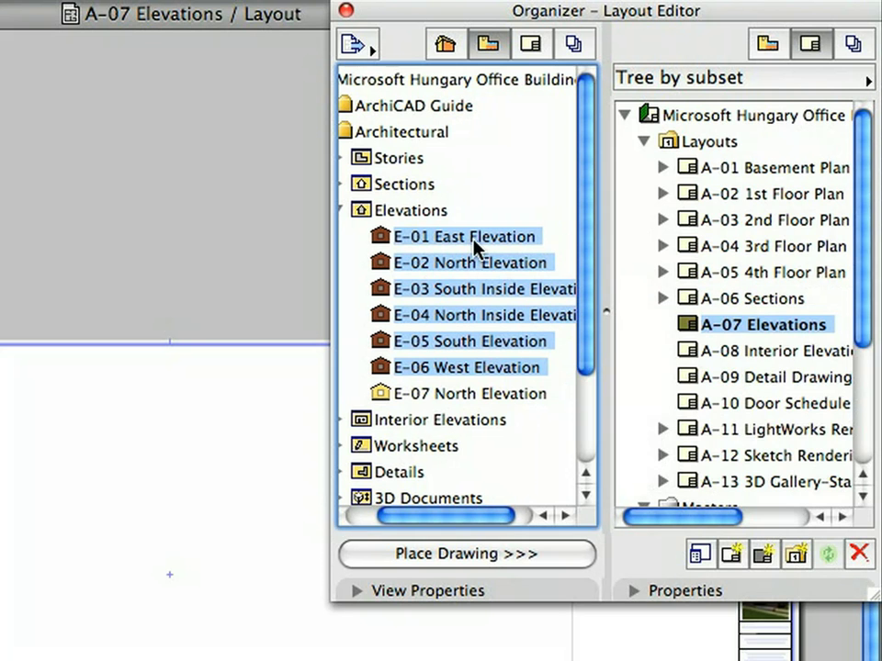
{"action": "left_click_drag", "start_coordinate": [471, 241], "coordinate": [741, 332]}
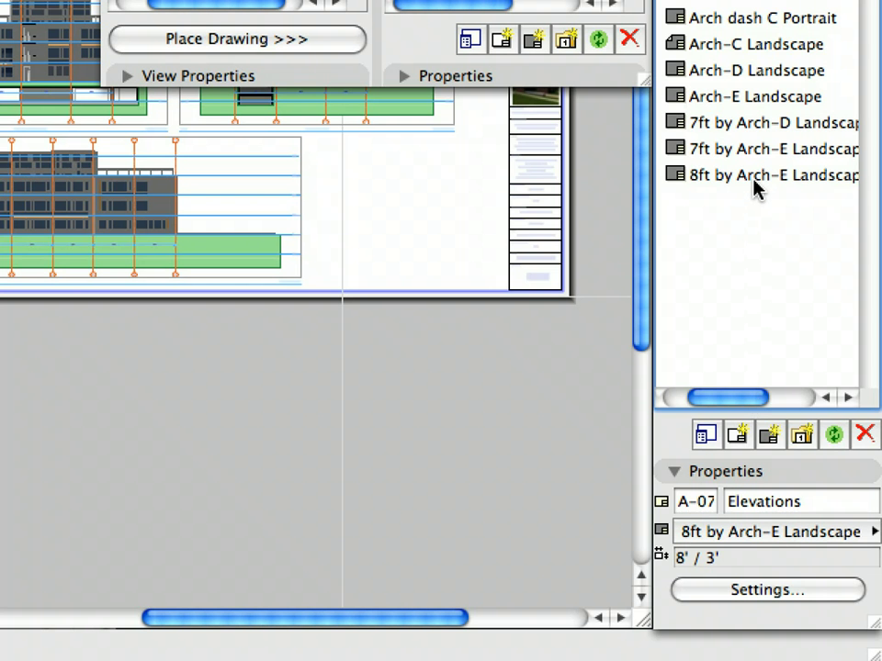
- Open the Master Layout Settings of the 8ft by Arch-E Landscape master
{"action": "left_click", "coordinate": [757, 176]}
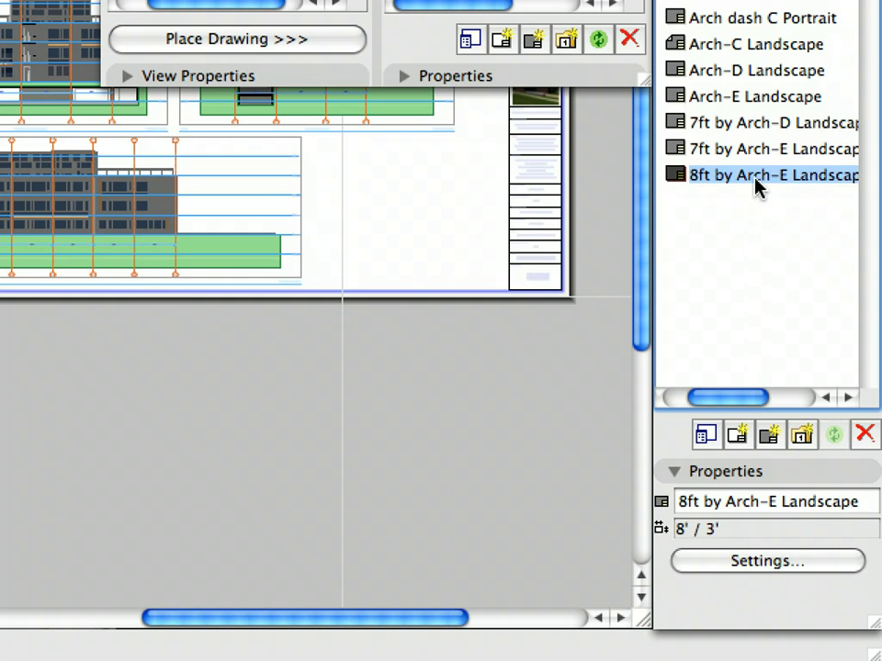
{"action": "left_click", "coordinate": [818, 569]}
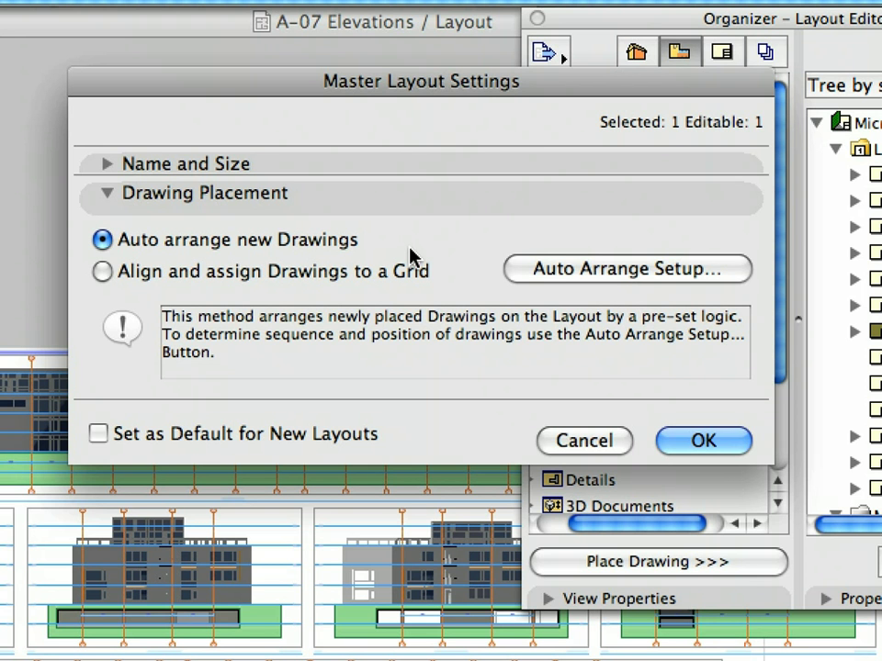
- Check Auto Arrange Setup, cancel both dialogs unchanged, and switch to the A-08 Interior Elevations layout
{"action": "left_click", "coordinate": [612, 279]}
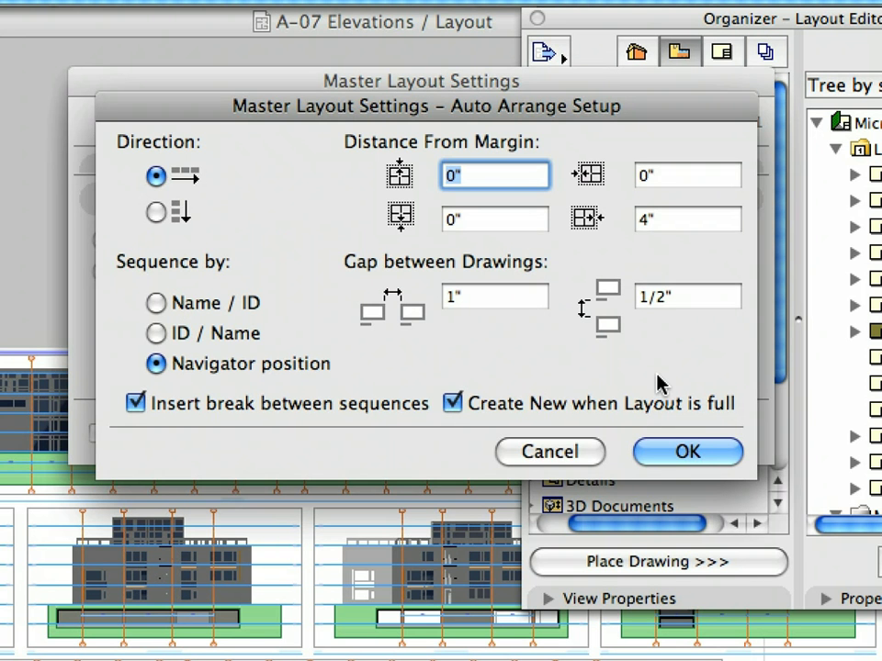
{"action": "left_click", "coordinate": [577, 452]}
{"action": "left_click", "coordinate": [579, 450]}
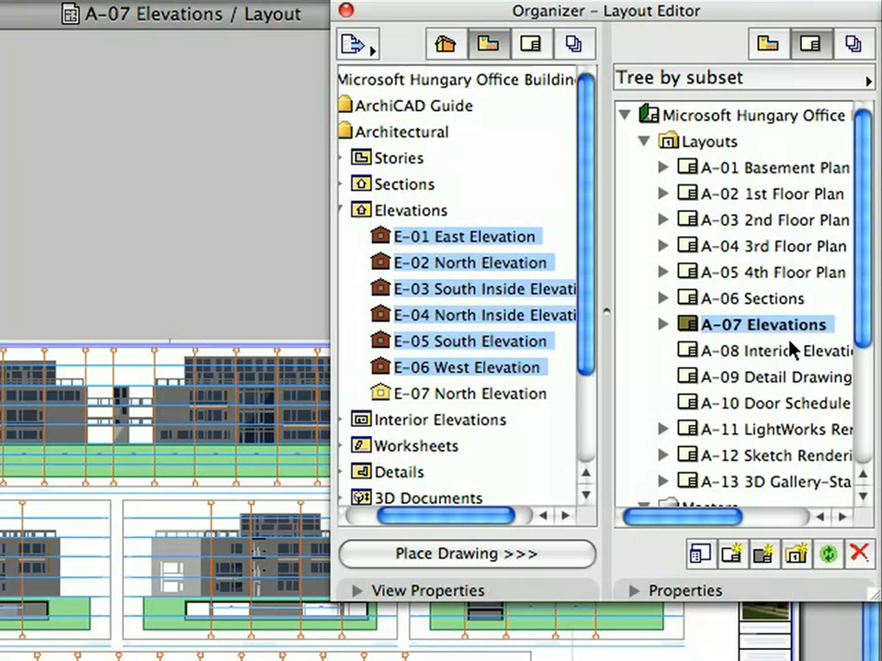
{"action": "left_click", "coordinate": [790, 350]}
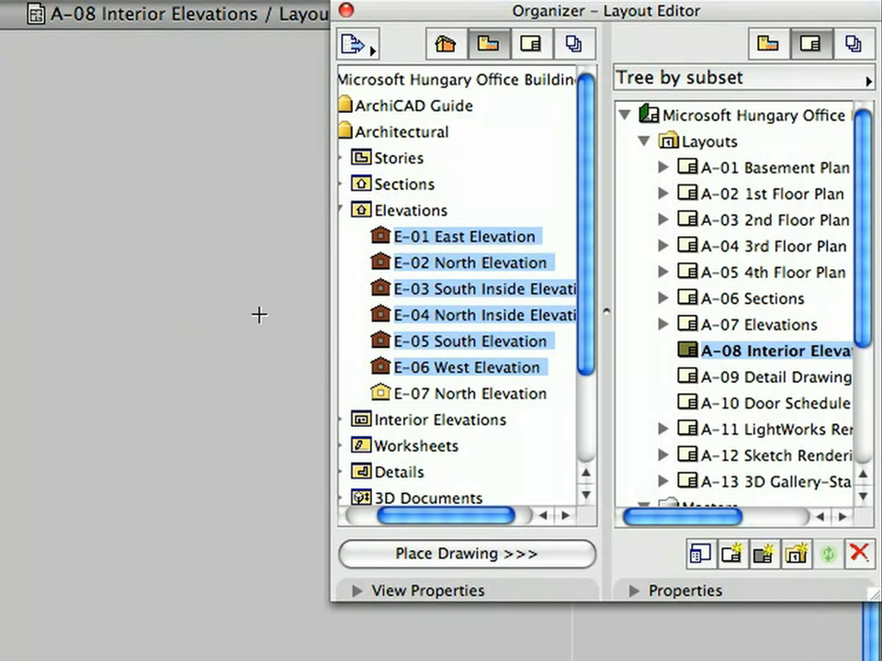
- Fit A-08 in the window, then drag the Interior Elevations folder from the View Map onto A-08
{"action": "right_click", "coordinate": [293, 303]}
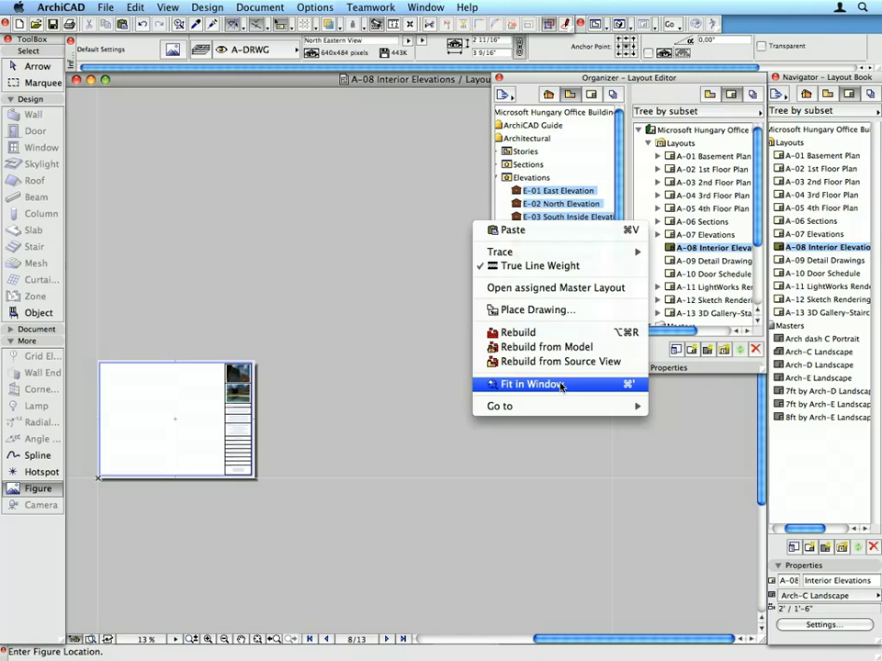
{"action": "left_click", "coordinate": [469, 624]}
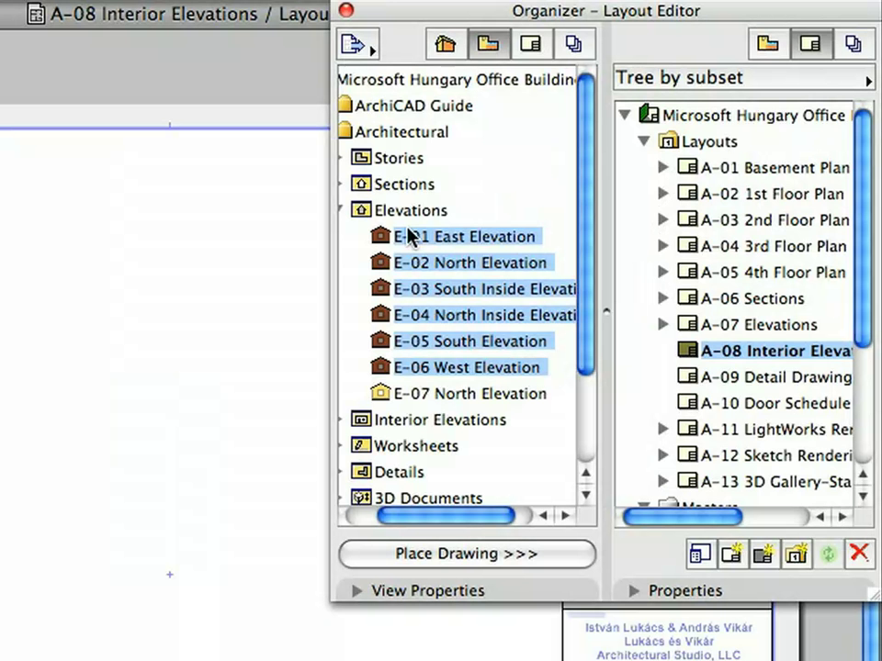
{"action": "left_click", "coordinate": [341, 210]}
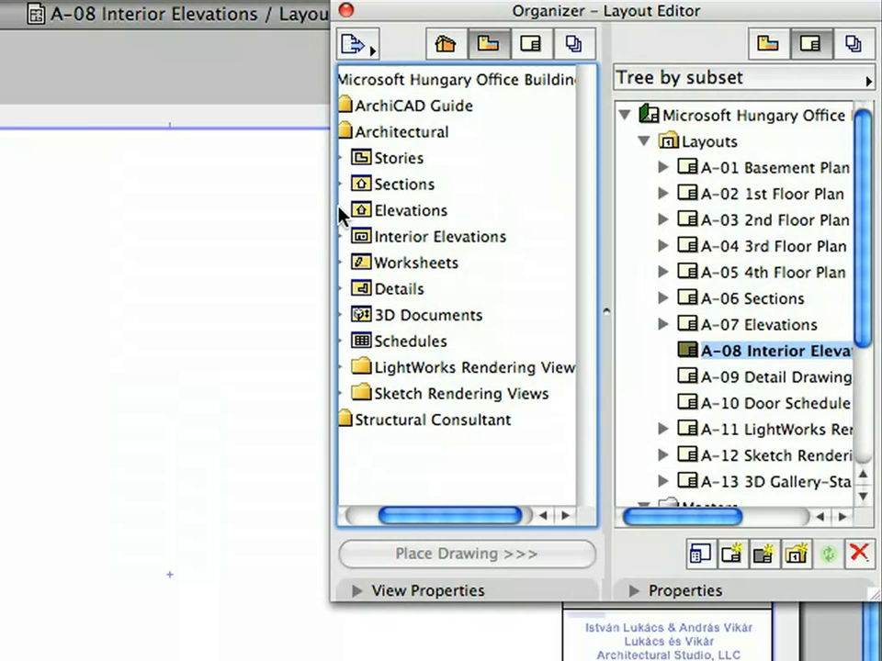
{"action": "left_click", "coordinate": [435, 237]}
{"action": "left_click_drag", "start_coordinate": [436, 236], "coordinate": [730, 350]}
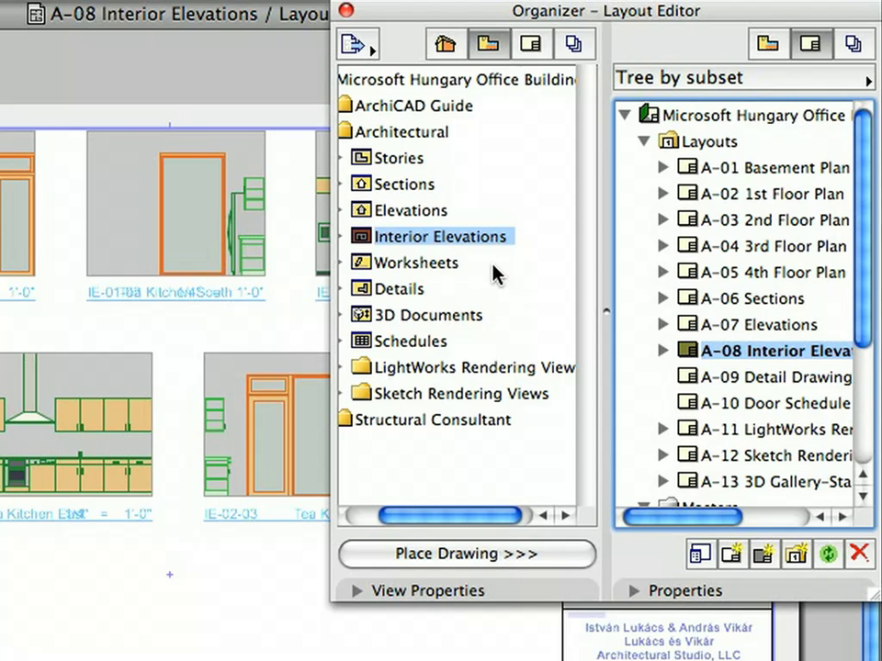
- Open A-09 Detail Drawings fitted to the window, then open the Arch-E Landscape master's settings
{"action": "left_click", "coordinate": [747, 376]}
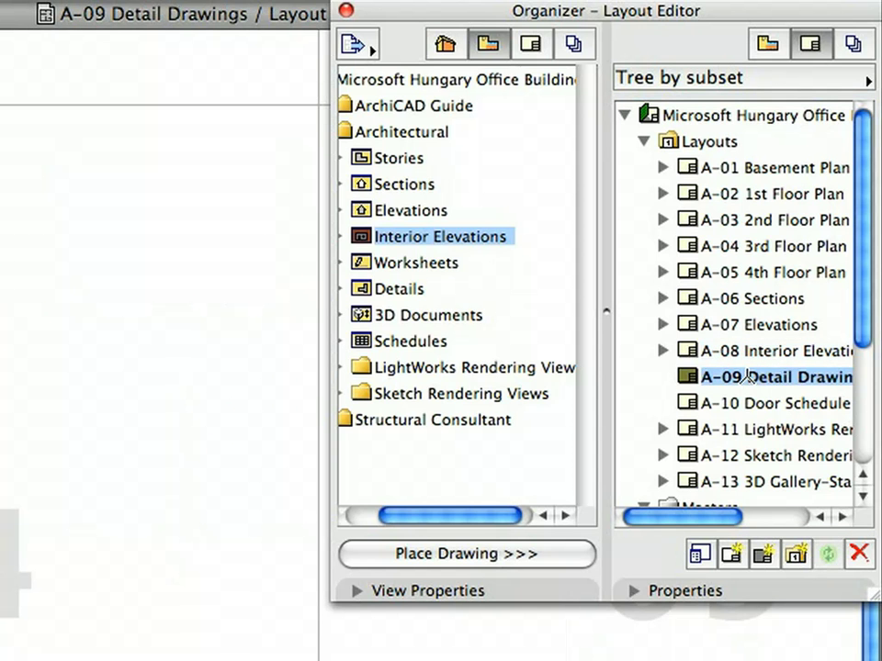
{"action": "right_click", "coordinate": [267, 258]}
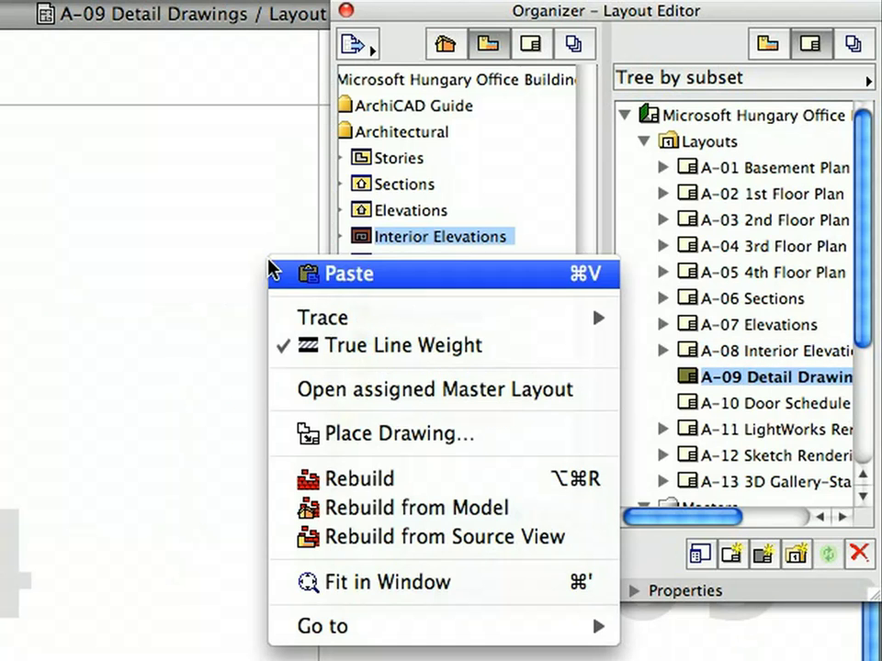
{"action": "left_click", "coordinate": [388, 584]}
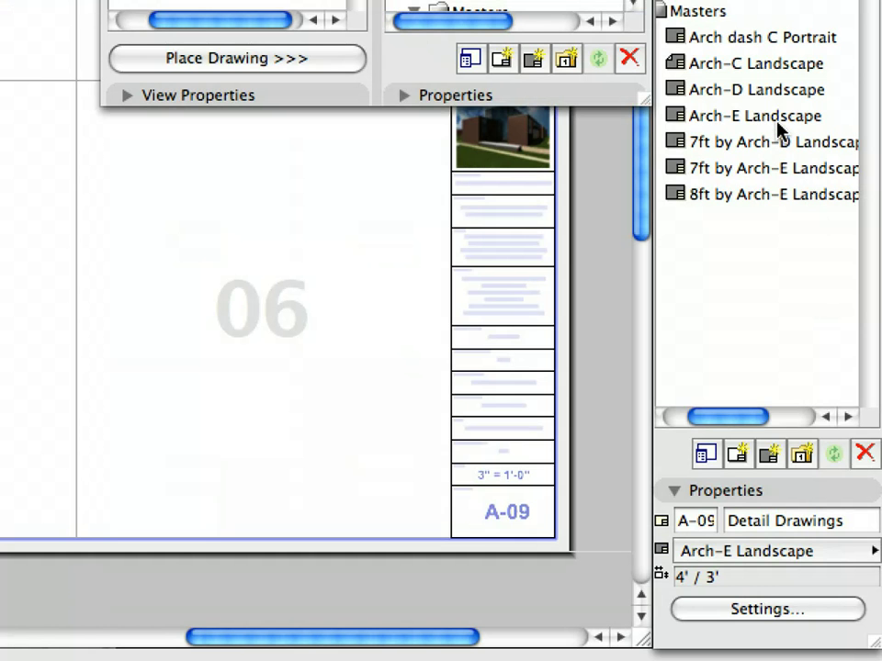
{"action": "left_click", "coordinate": [771, 115]}
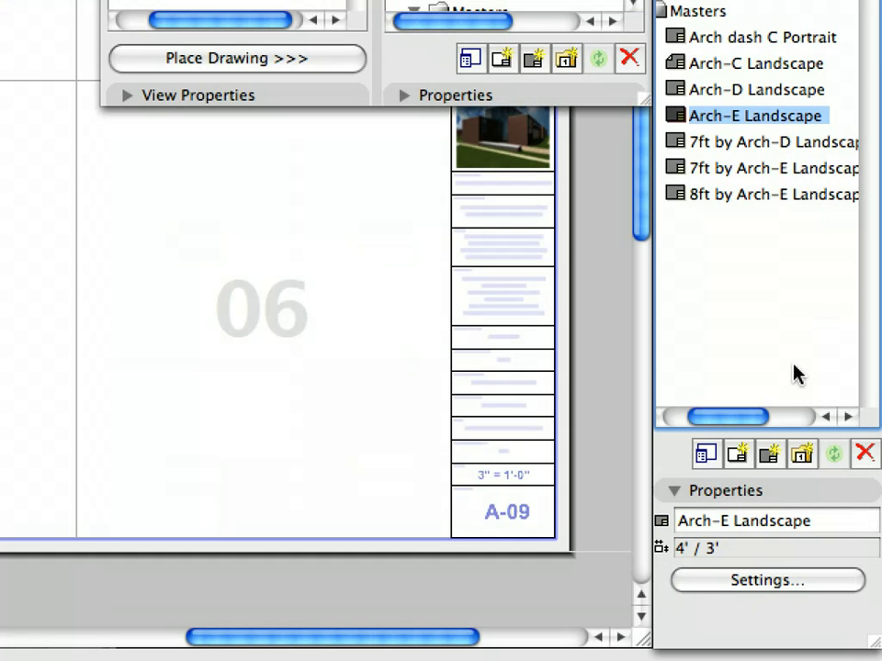
{"action": "left_click", "coordinate": [832, 584]}
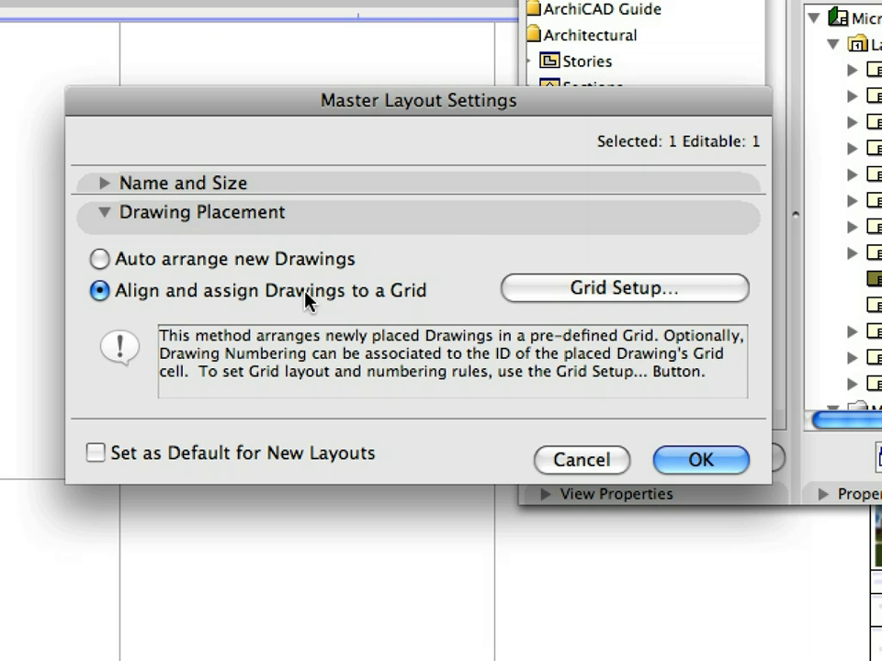
- Inspect the 3x2 drawing placement grid in Grid Setup, then cancel both dialogs unchanged
{"action": "left_click", "coordinate": [525, 296]}
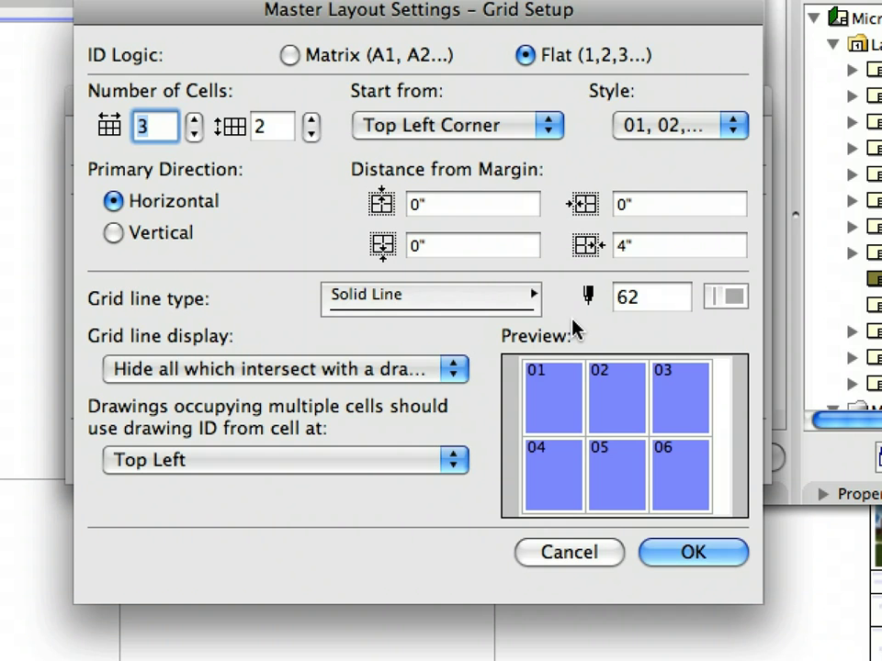
{"action": "left_click", "coordinate": [597, 555]}
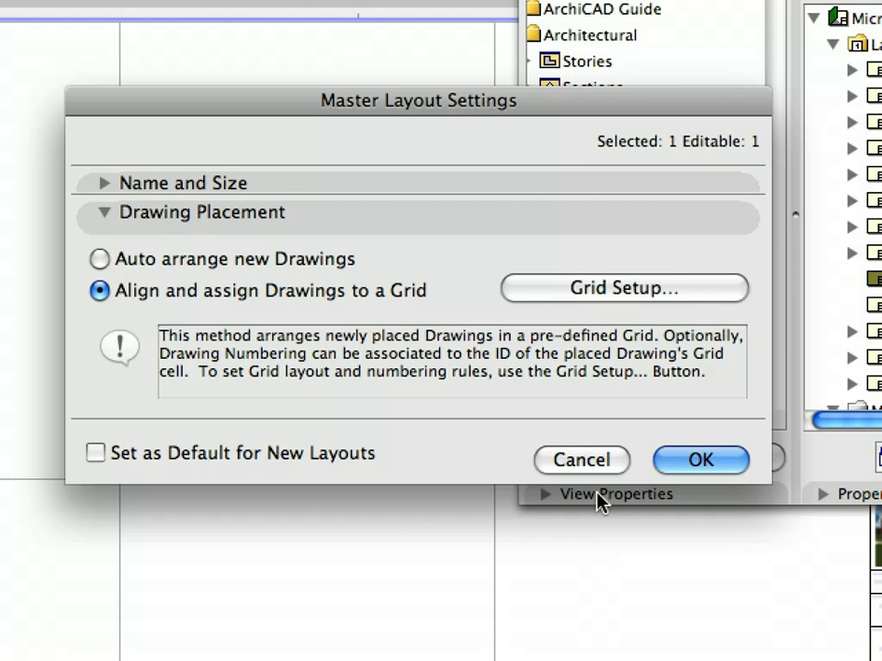
{"action": "left_click", "coordinate": [586, 464]}
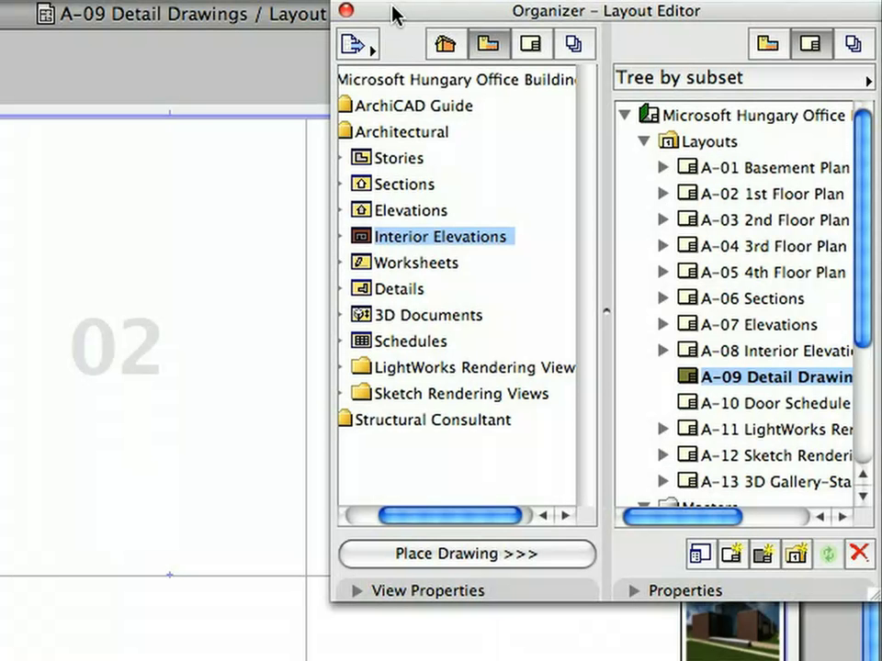
- Drag the Details folder onto layout A-09 so six detail drawings fill its grid
{"action": "left_click", "coordinate": [405, 290]}
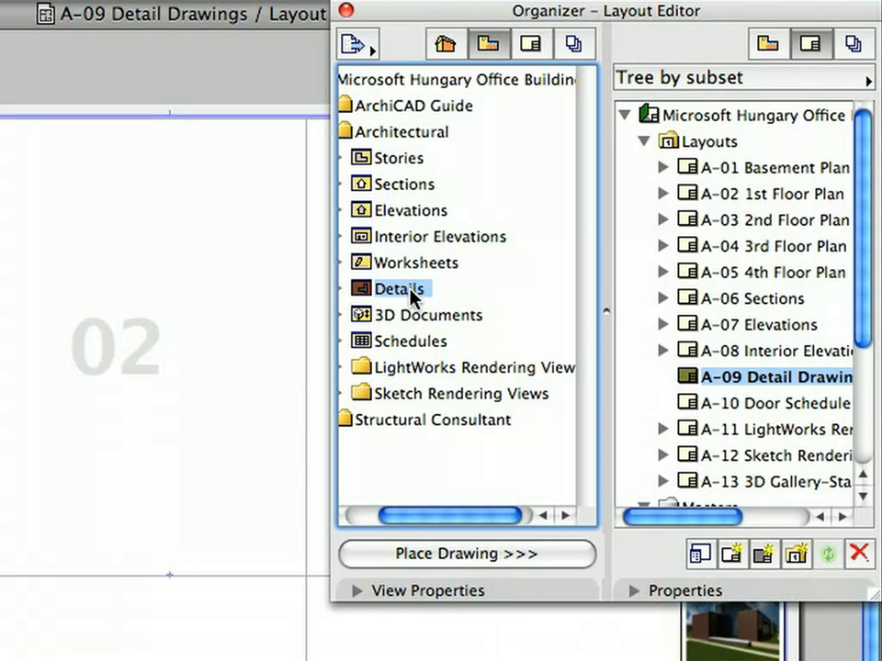
{"action": "left_click_drag", "start_coordinate": [410, 294], "coordinate": [737, 377]}
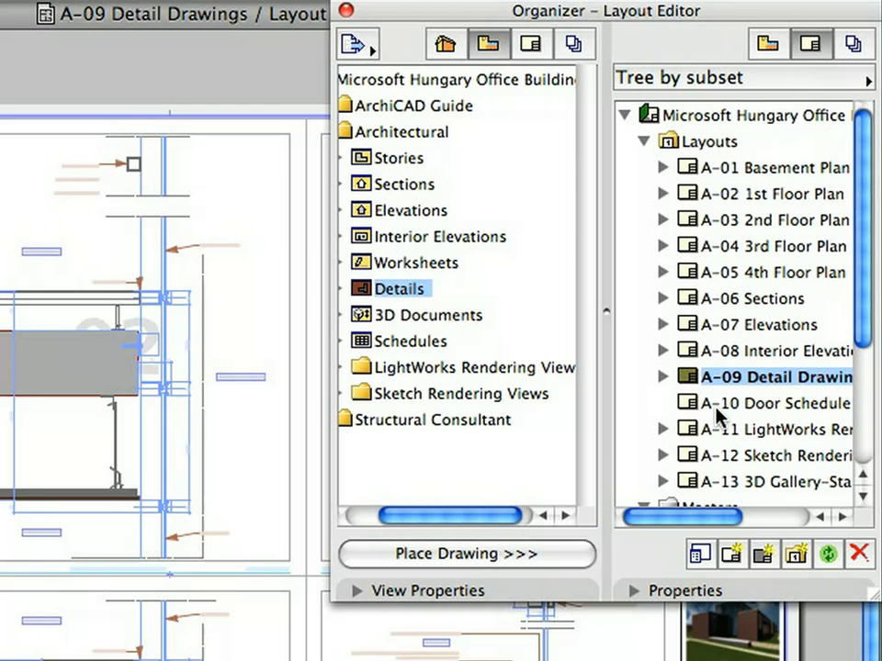
{"action": "double_click", "coordinate": [684, 278]}
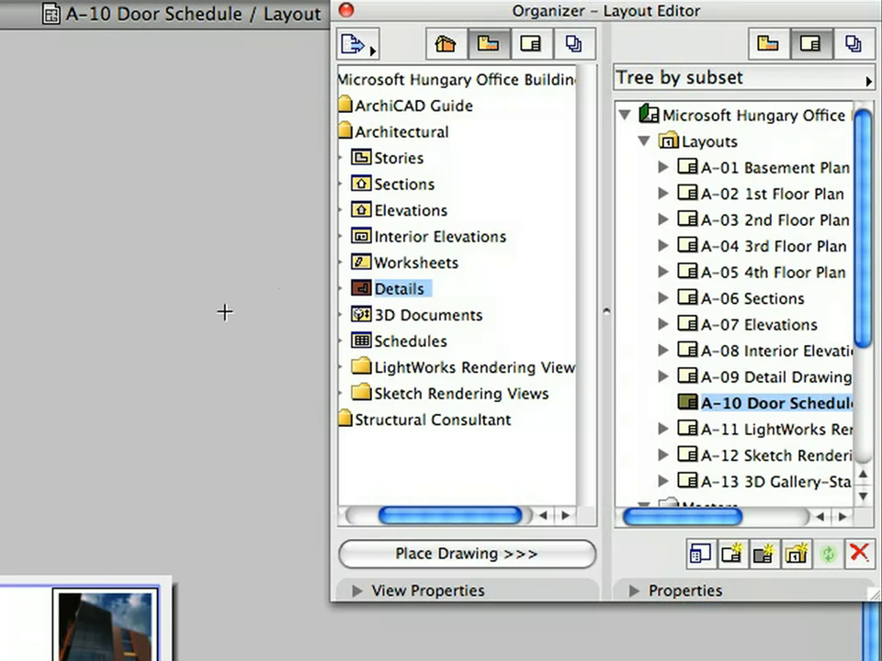
- Fit A-10 in the window and drag D-01 Door Schedule from Schedules > Element onto it
{"action": "right_click", "coordinate": [281, 297]}
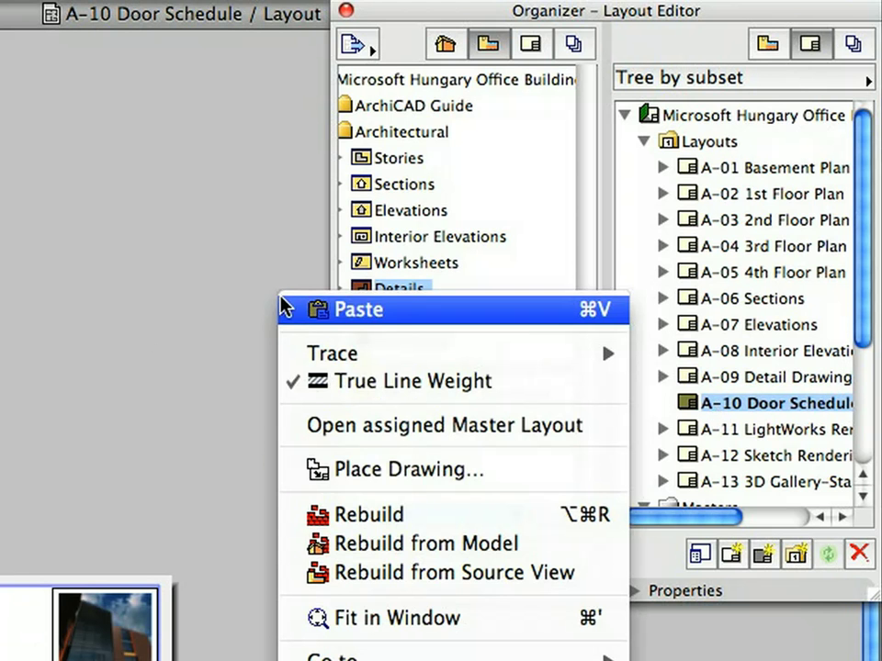
{"action": "left_click", "coordinate": [415, 618]}
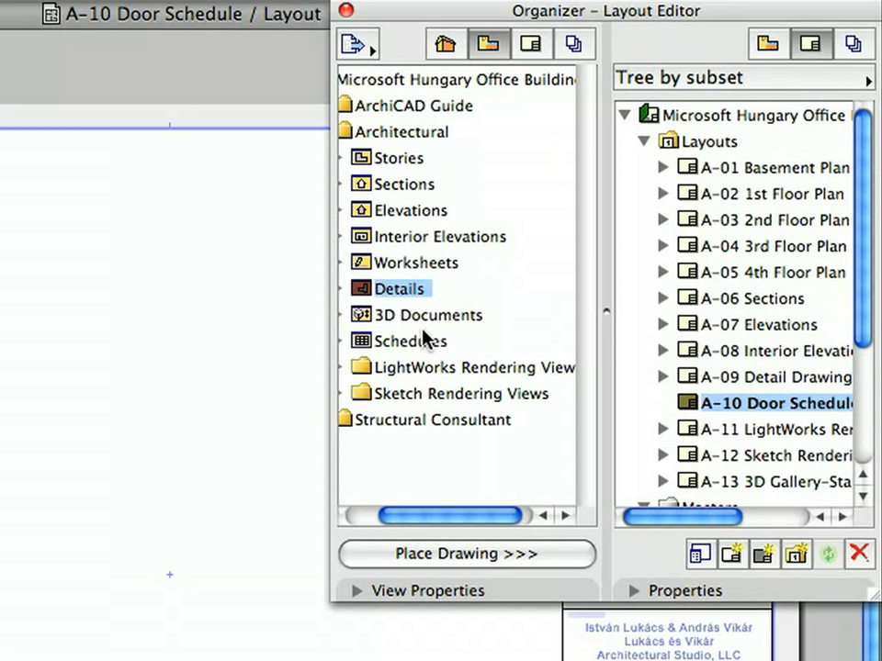
{"action": "left_click", "coordinate": [341, 340]}
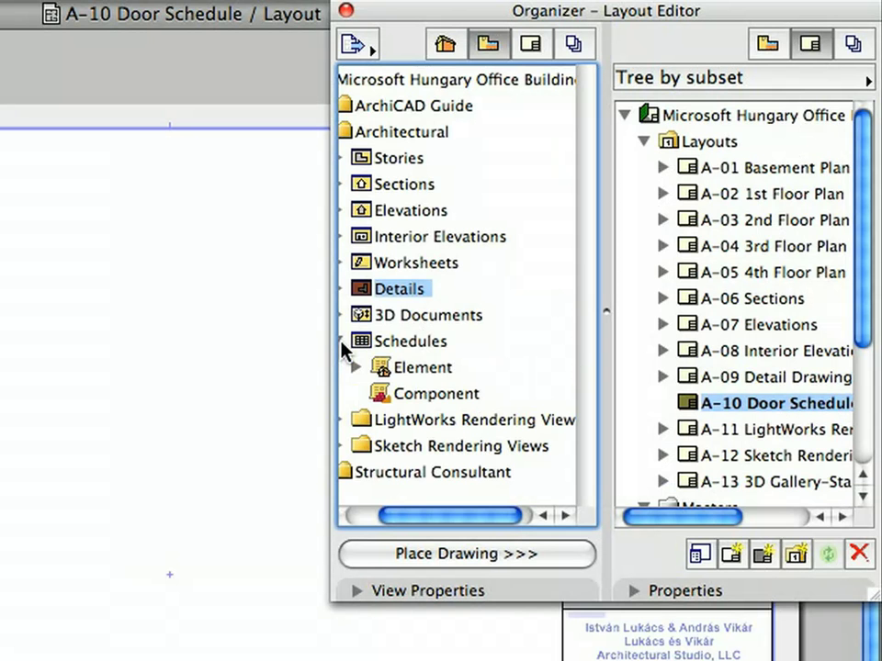
{"action": "left_click", "coordinate": [354, 367]}
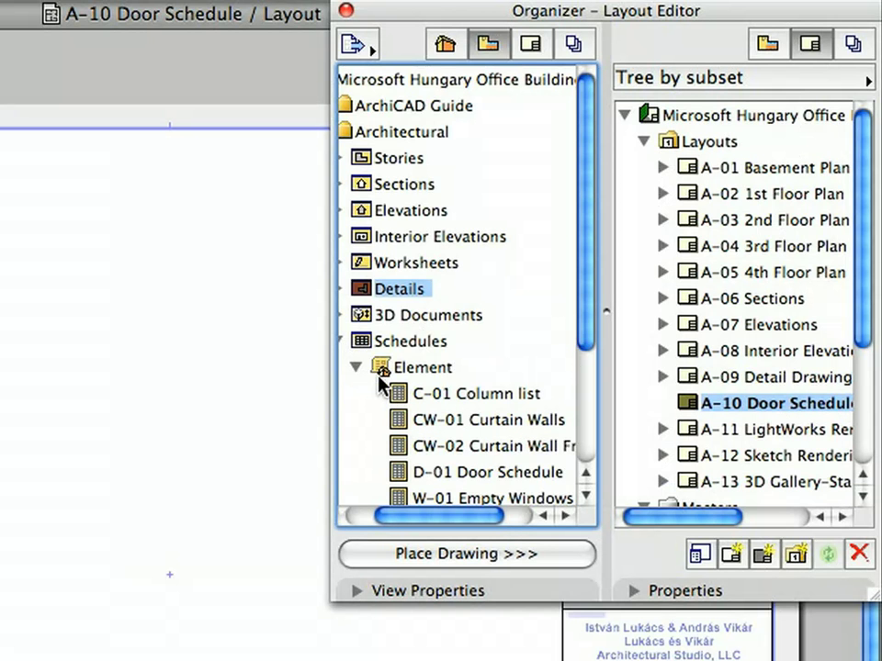
{"action": "scroll", "coordinate": [378, 377], "scroll_direction": "down", "scroll_amount": 2}
{"action": "scroll", "coordinate": [379, 384], "scroll_direction": "down", "scroll_amount": 1}
{"action": "left_click", "coordinate": [459, 395]}
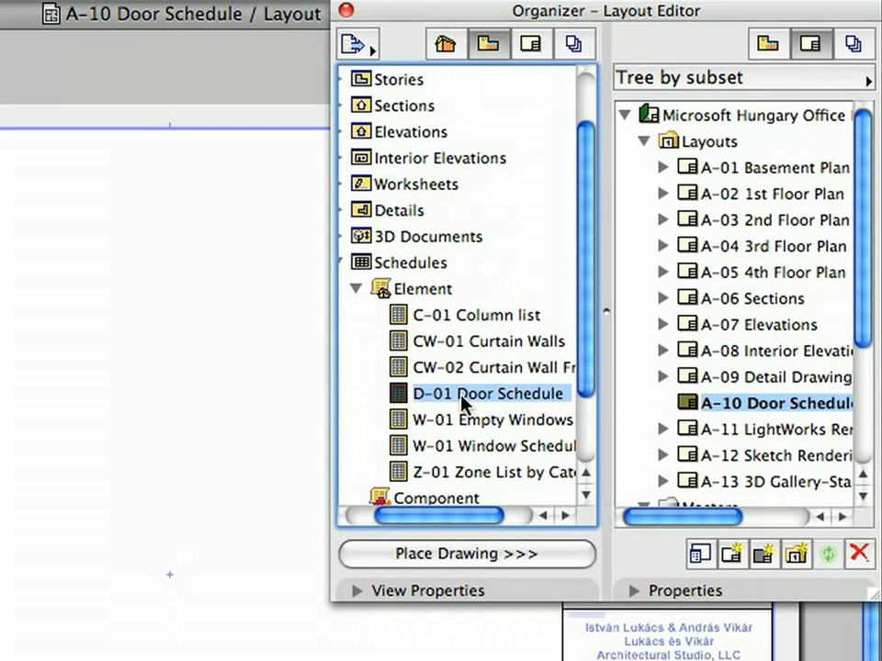
{"action": "left_click_drag", "start_coordinate": [484, 401], "coordinate": [731, 405]}
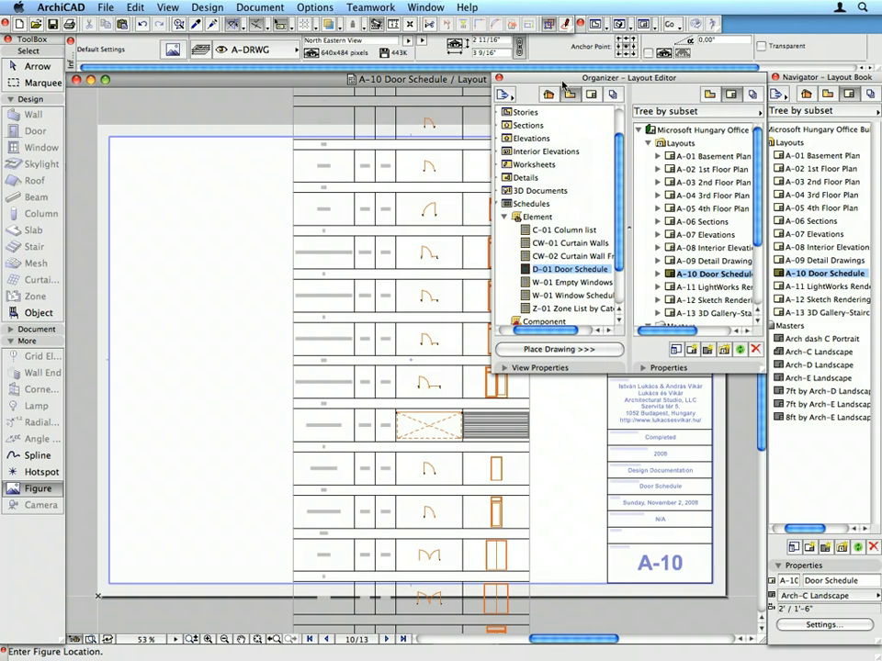
{"action": "scroll", "coordinate": [195, 245], "scroll_direction": "up", "scroll_amount": 5}
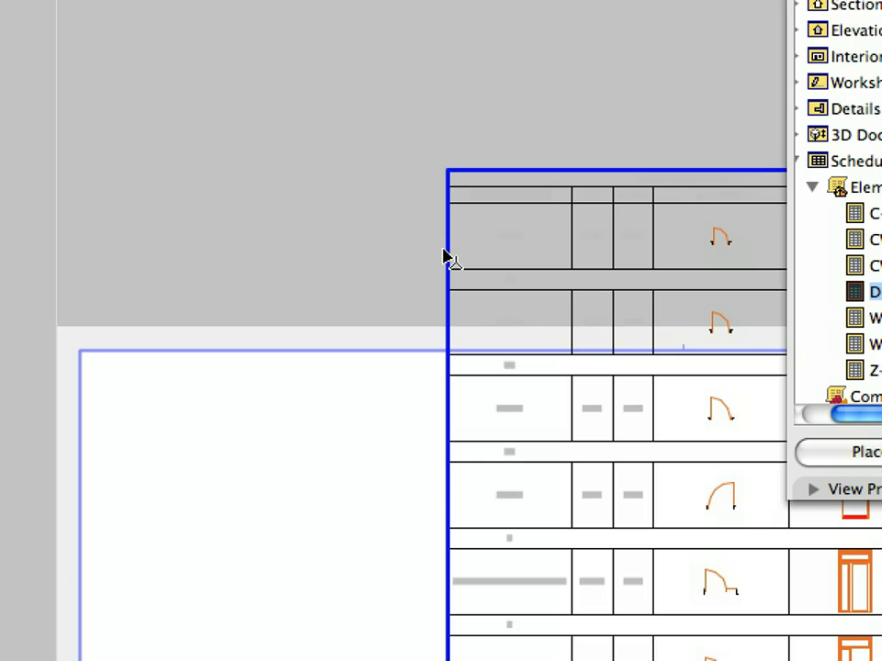
- Move the D-01 drawing so its top-left corner snaps to the layout margin's top-left corner
{"action": "left_click", "coordinate": [445, 257]}
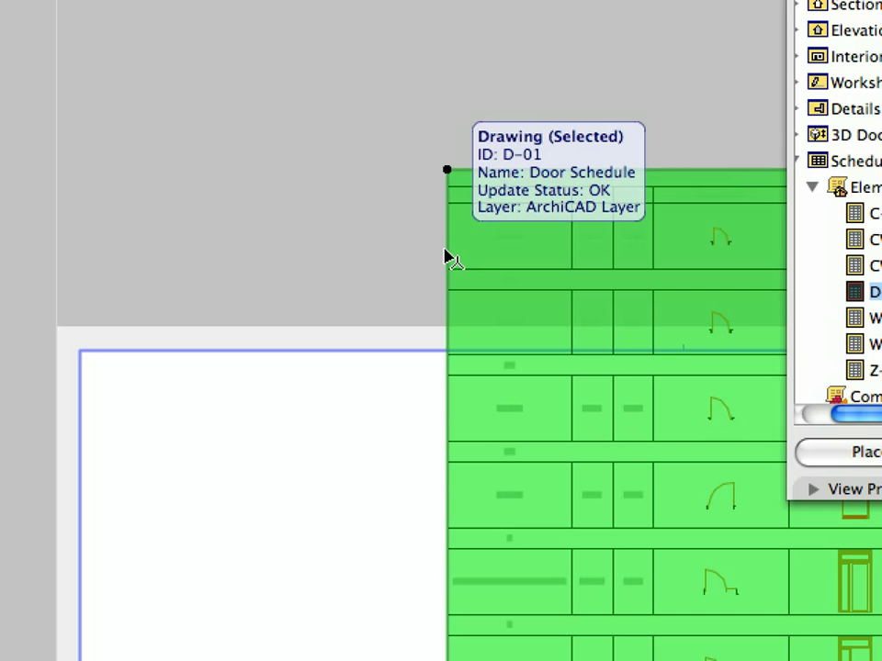
{"action": "right_click", "coordinate": [235, 71]}
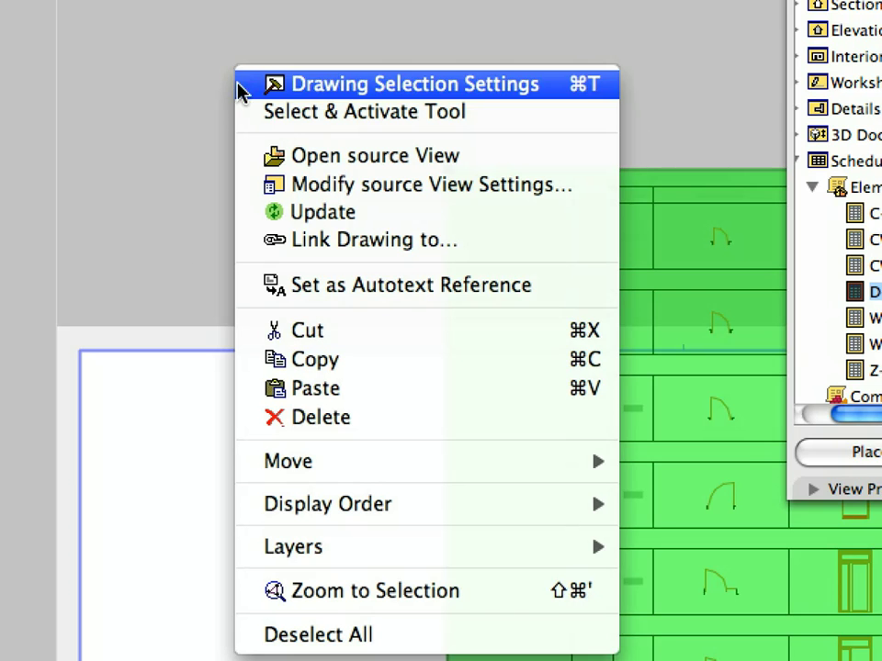
{"action": "mouse_move", "coordinate": [380, 466]}
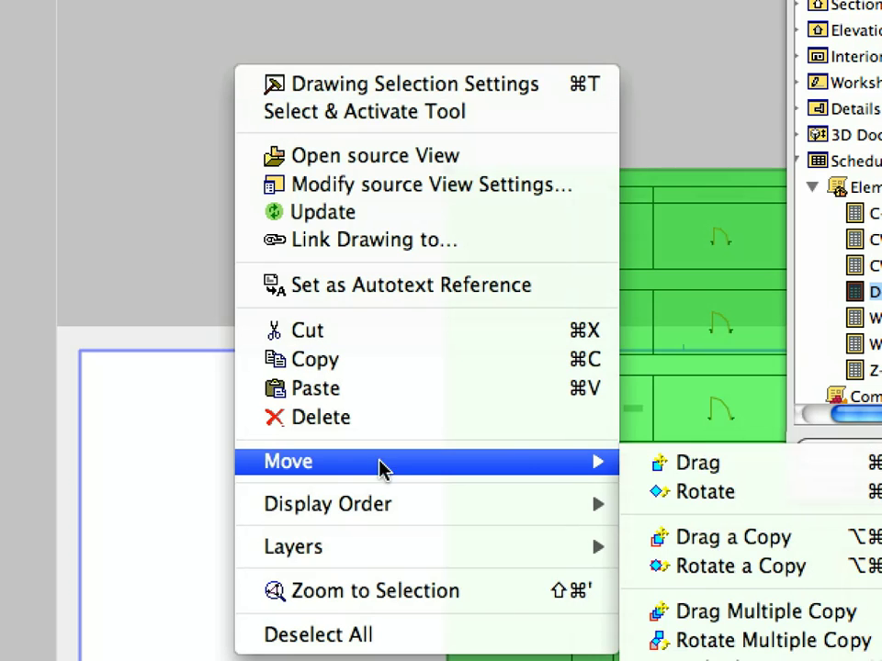
{"action": "left_click", "coordinate": [765, 466]}
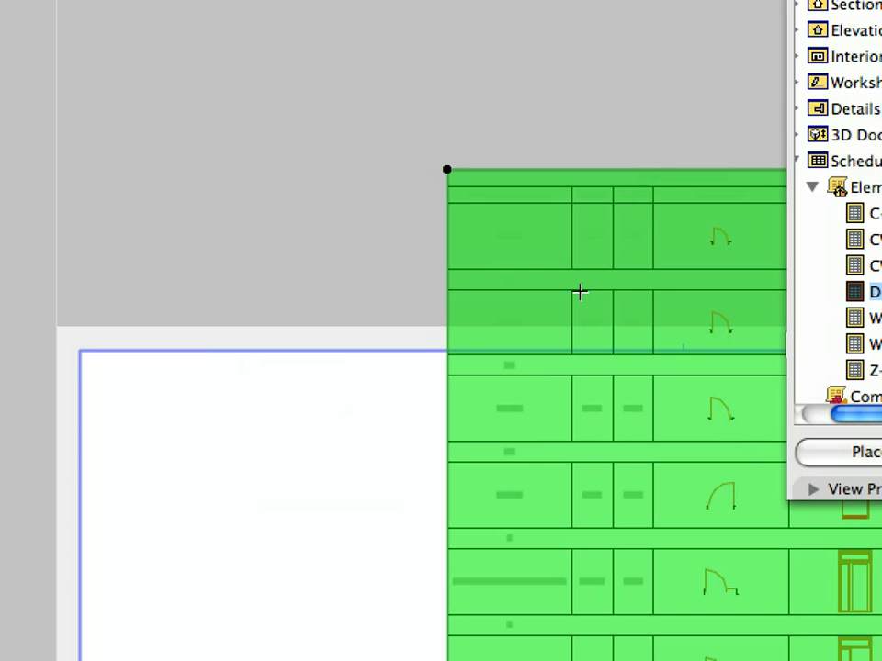
{"action": "left_click", "coordinate": [447, 170]}
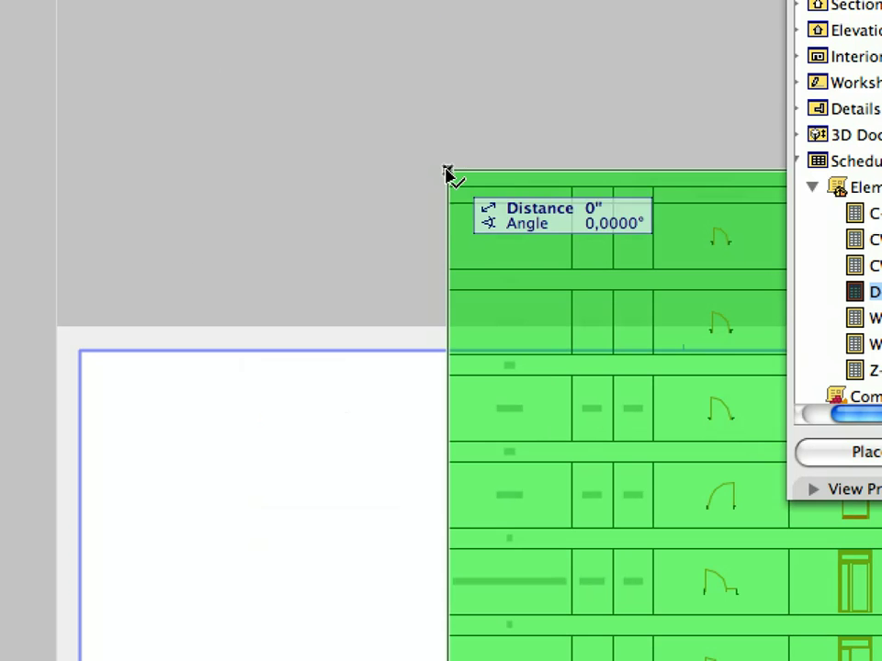
{"action": "left_click", "coordinate": [83, 353]}
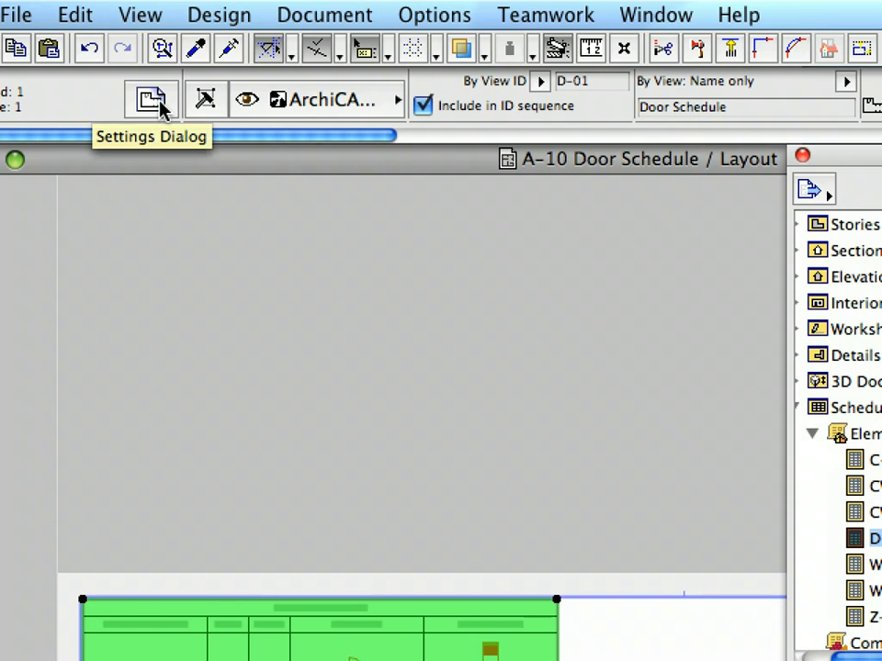
- Set the door schedule drawing's Anchor Point to top-left in Drawing Selection Settings
{"action": "left_click", "coordinate": [160, 106]}
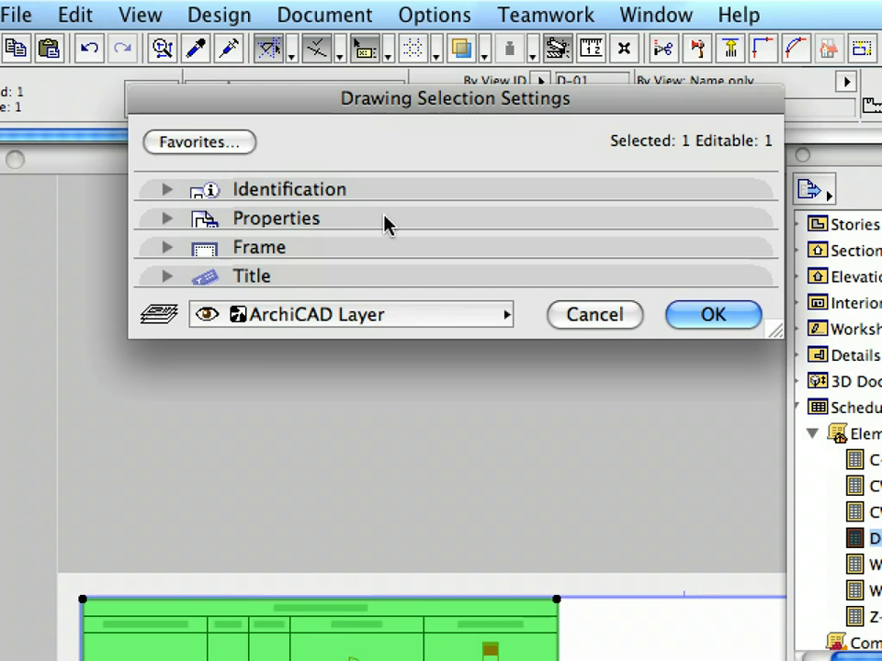
{"action": "left_click", "coordinate": [386, 220]}
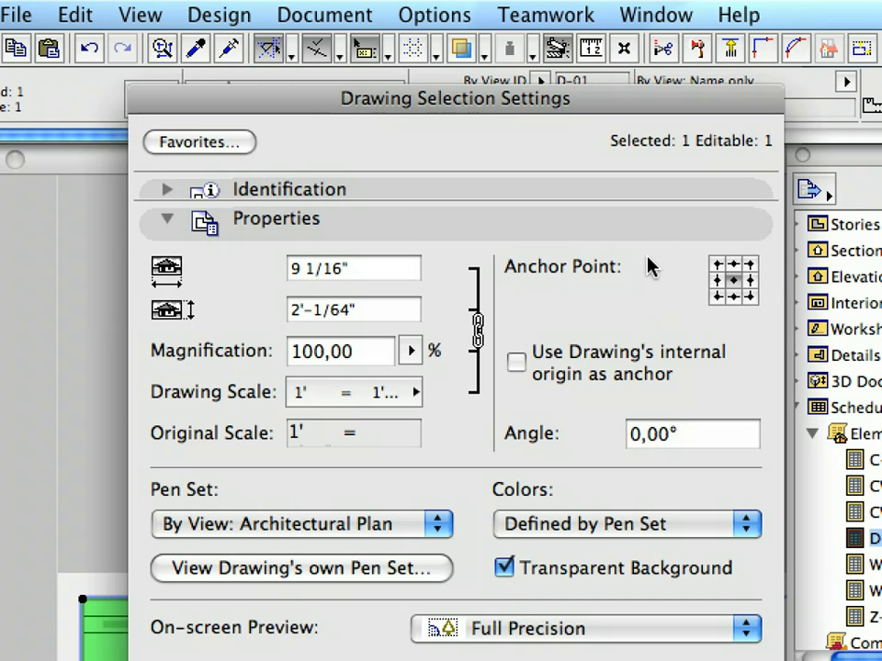
{"action": "left_click", "coordinate": [717, 265]}
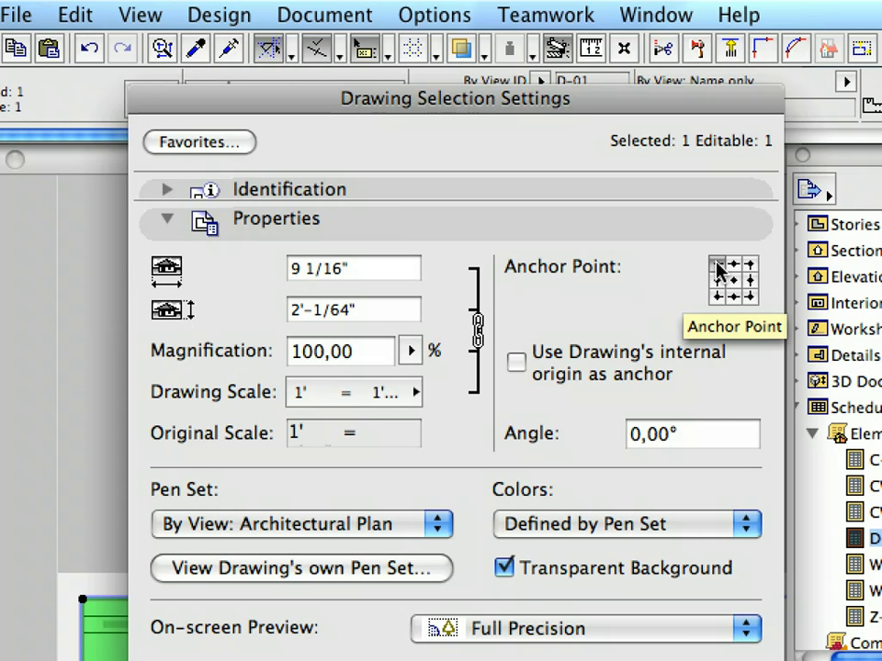
{"action": "left_click", "coordinate": [544, 226]}
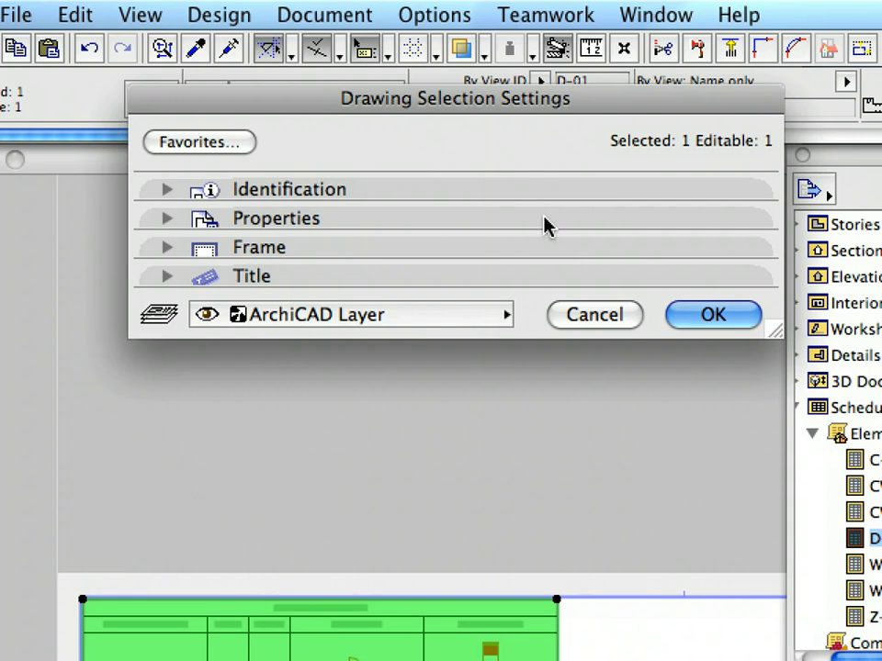
{"action": "left_click", "coordinate": [735, 322]}
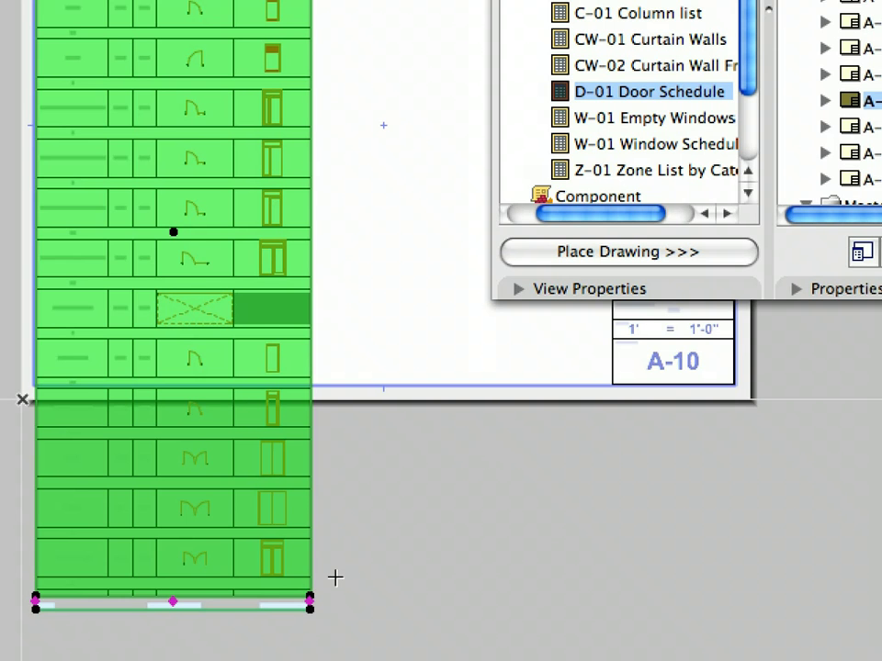
- Restructure the door schedule table, cutting it and placing the second column beside the first
{"action": "left_click", "coordinate": [310, 594]}
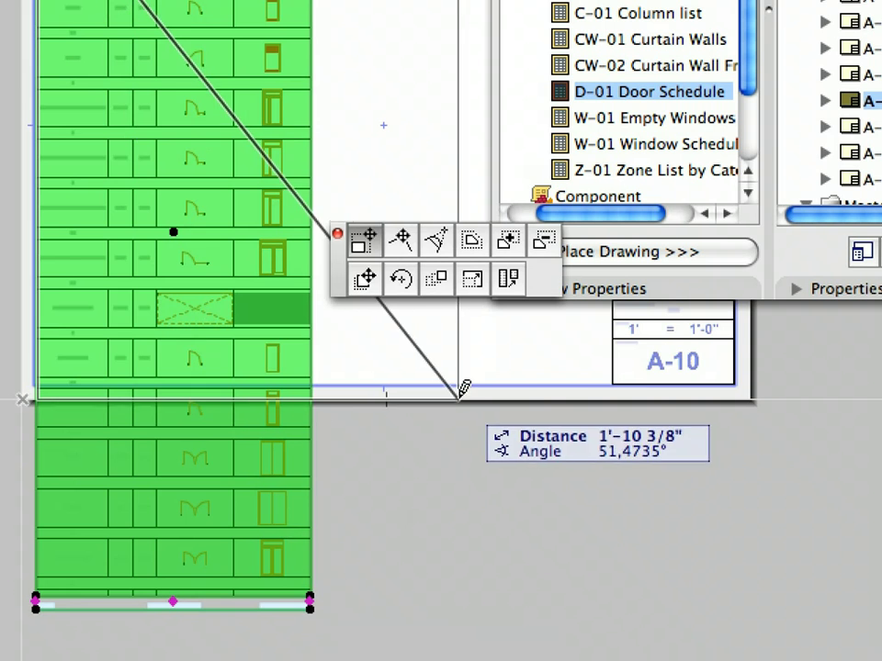
{"action": "left_click", "coordinate": [507, 288]}
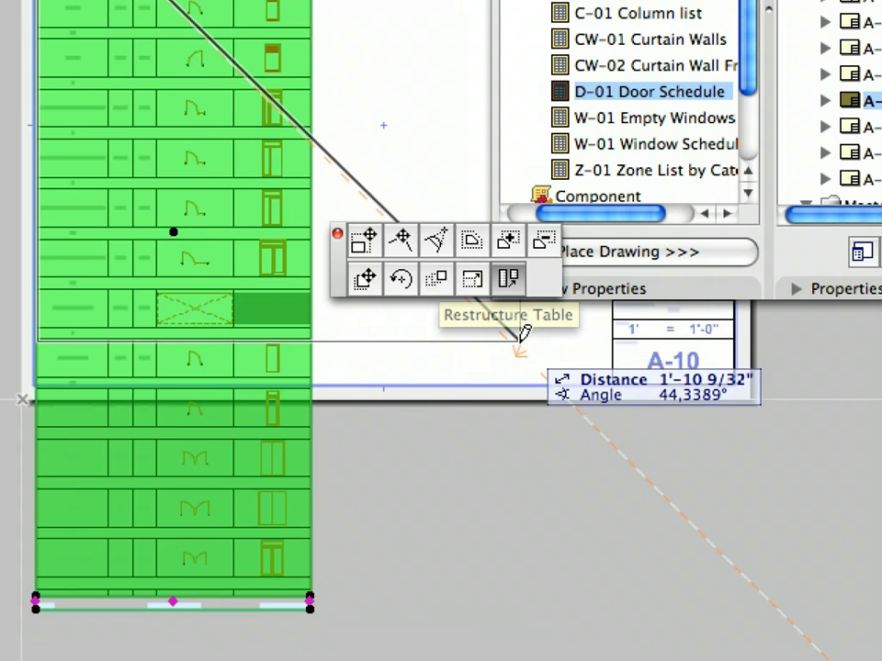
{"action": "left_click", "coordinate": [614, 332]}
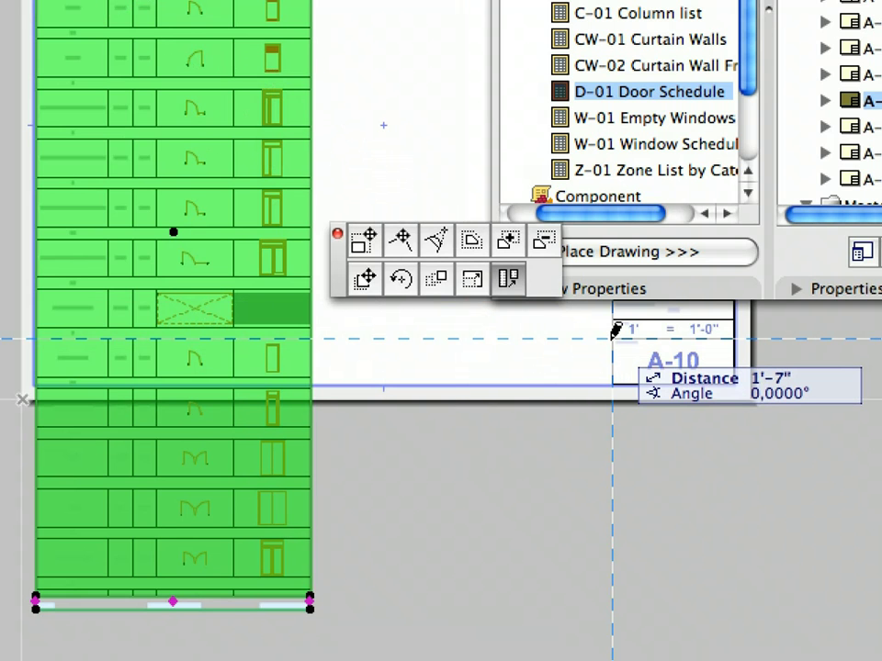
{"action": "left_click", "coordinate": [616, 333]}
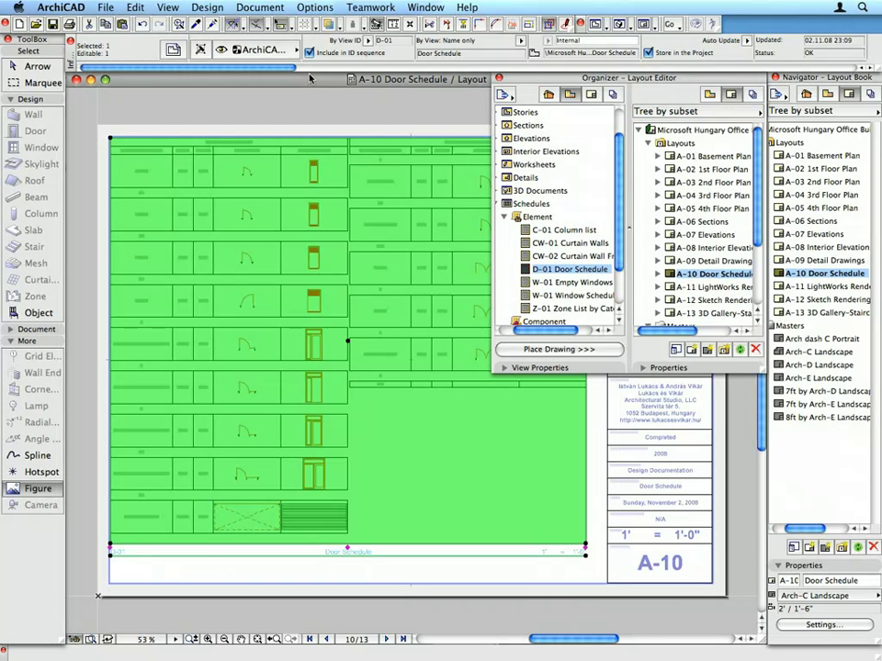
{"action": "key", "text": "Escape"}
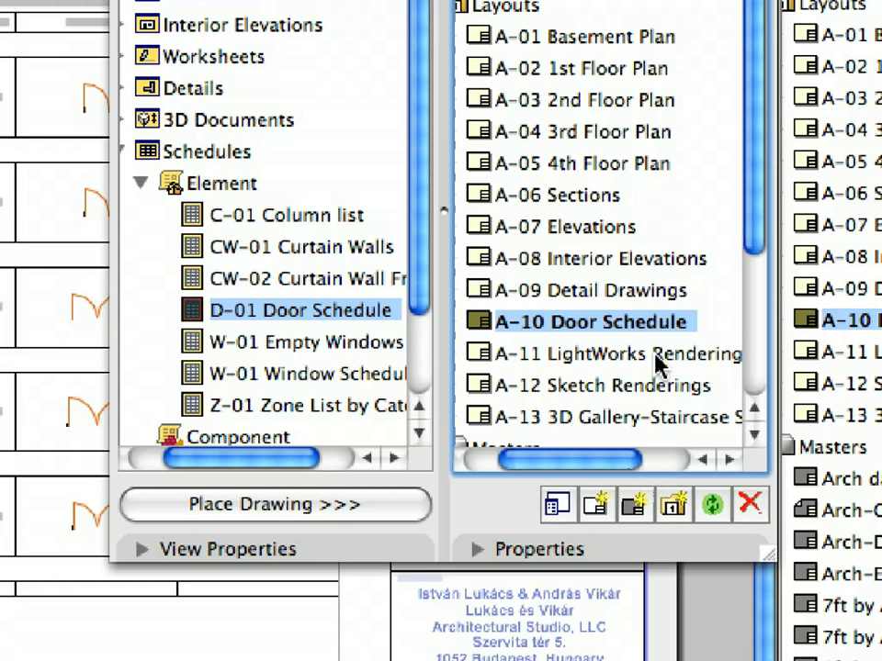
{"action": "left_click", "coordinate": [743, 288]}
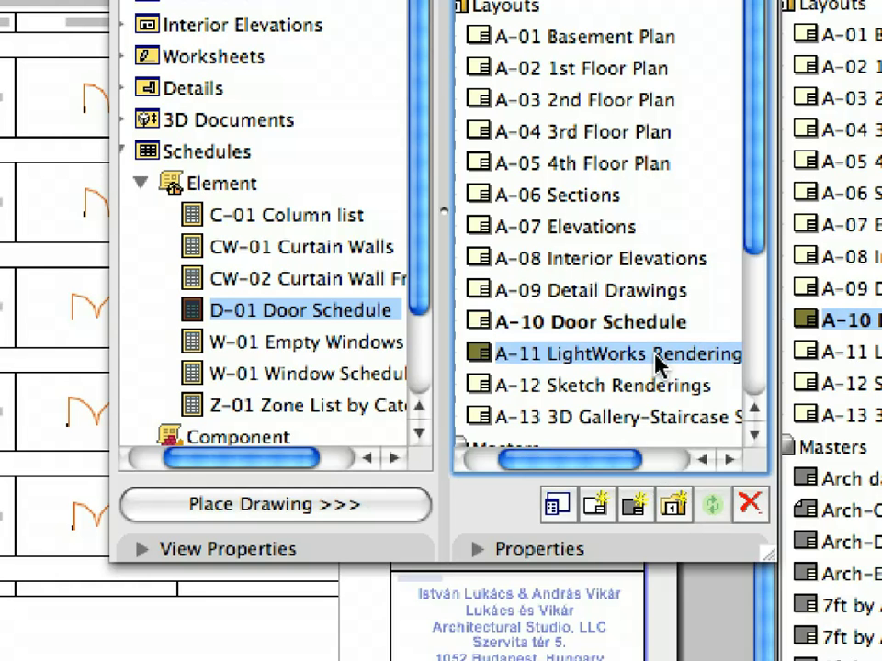